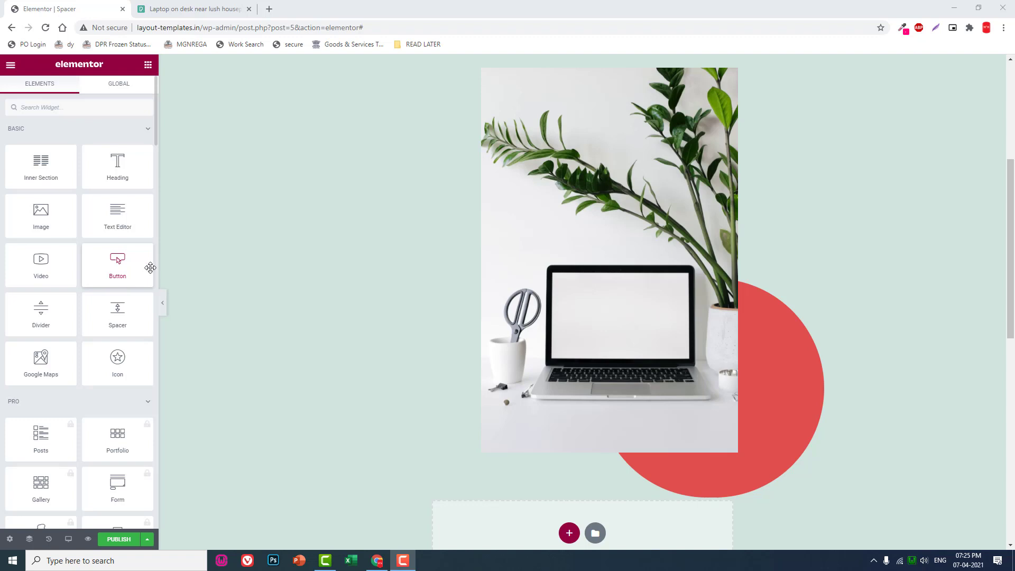
click(732, 76)
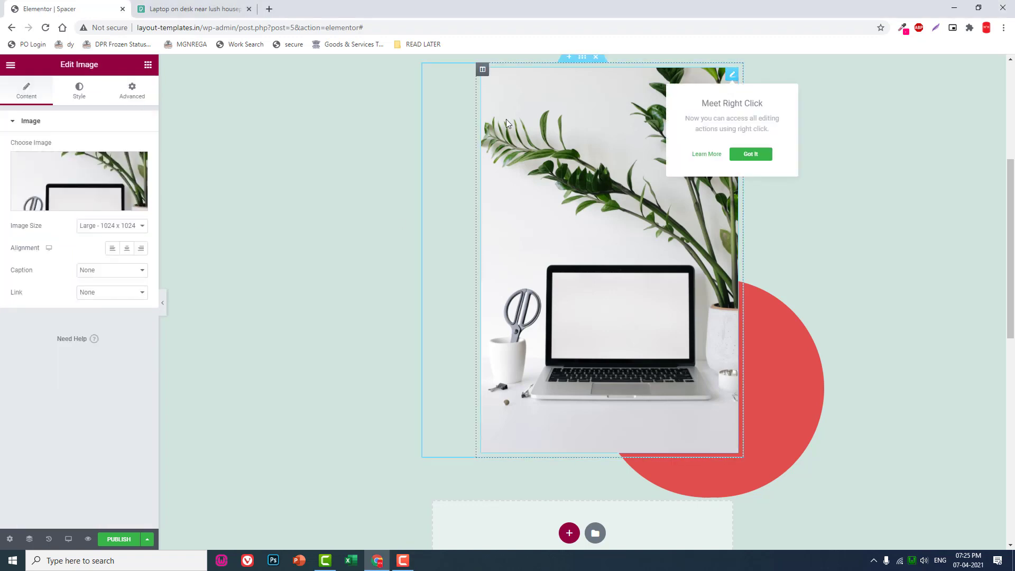
click(131, 90)
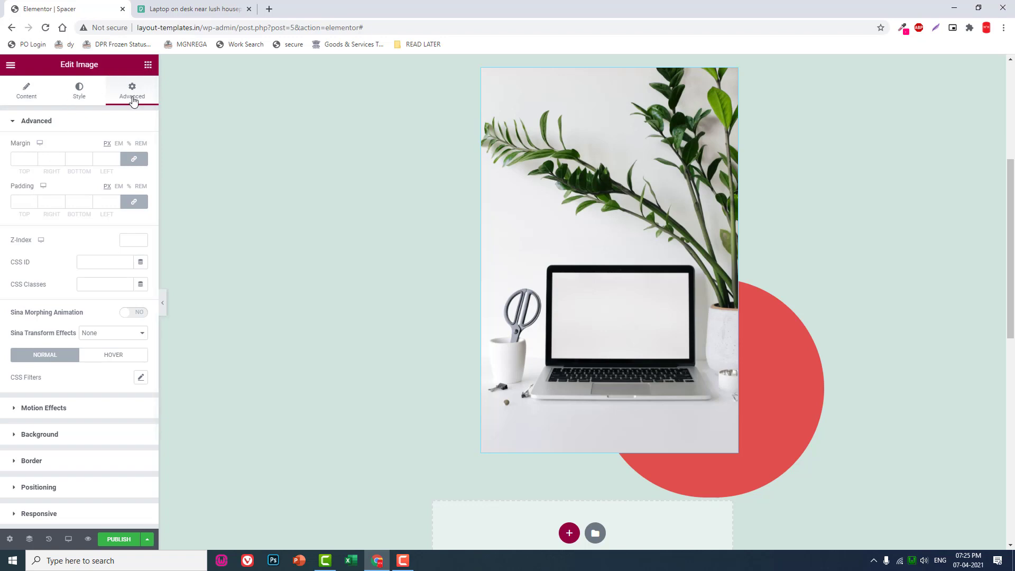
click(148, 64)
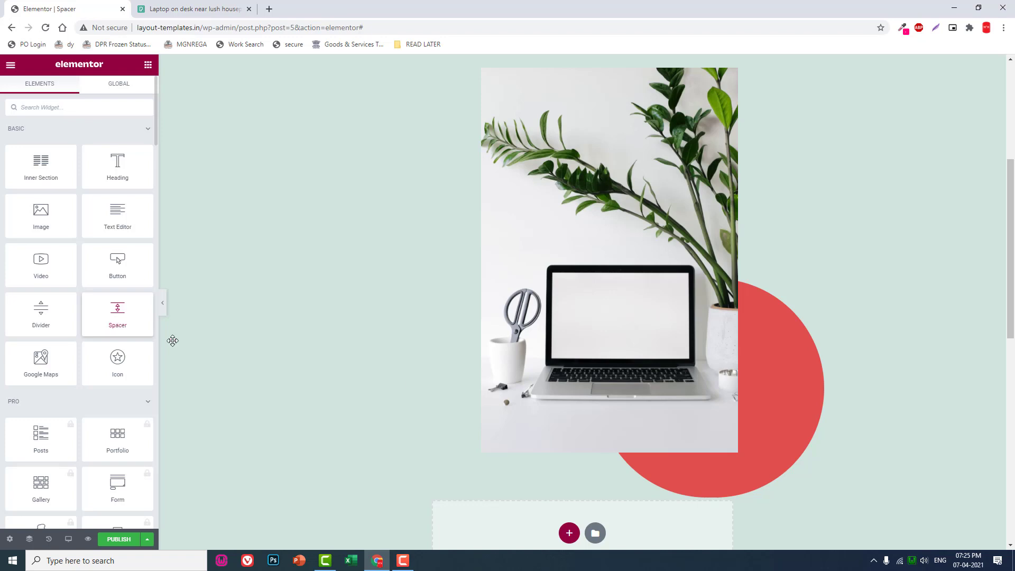
mouse_move(768, 379)
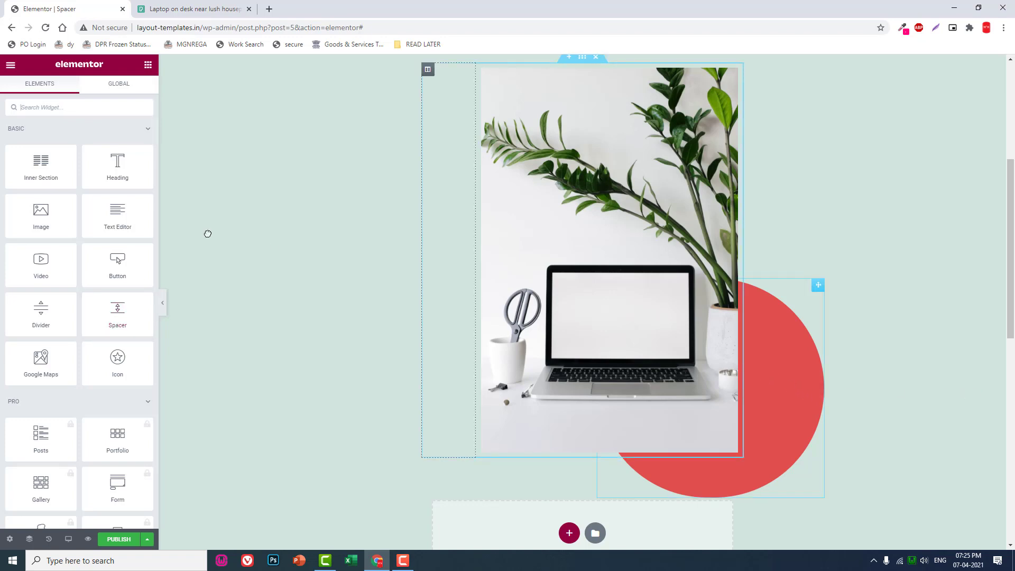
Step: After trying to reposition the red circle, delete it and the empty left column
drag(768, 379, 307, 248)
mouse_move(489, 234)
mouse_down()
mouse_move(459, 165)
mouse_move(509, 244)
mouse_move(701, 269)
mouse_move(867, 269)
mouse_up()
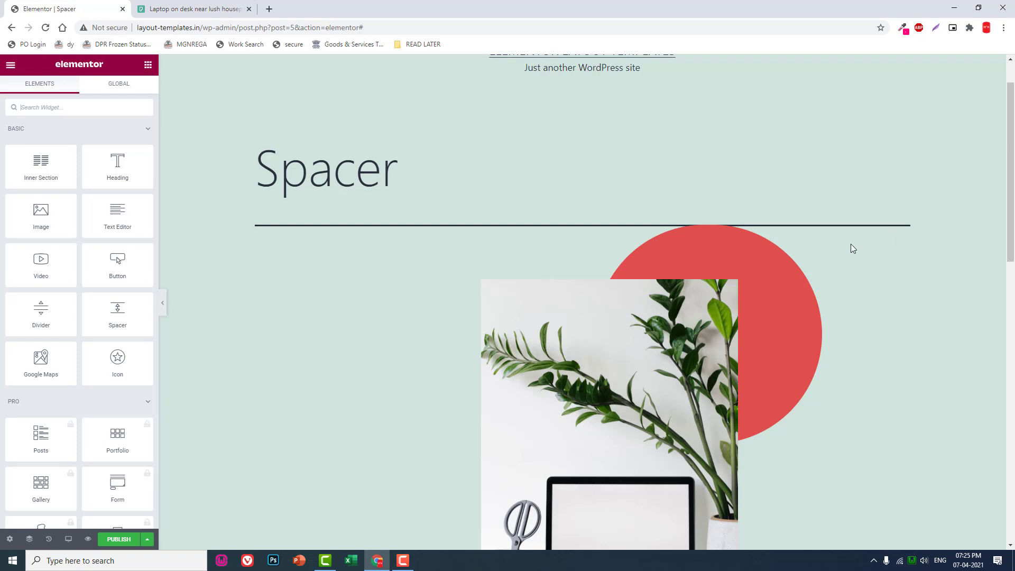
scroll(687, 262, down, 1)
scroll(687, 262, down, 1)
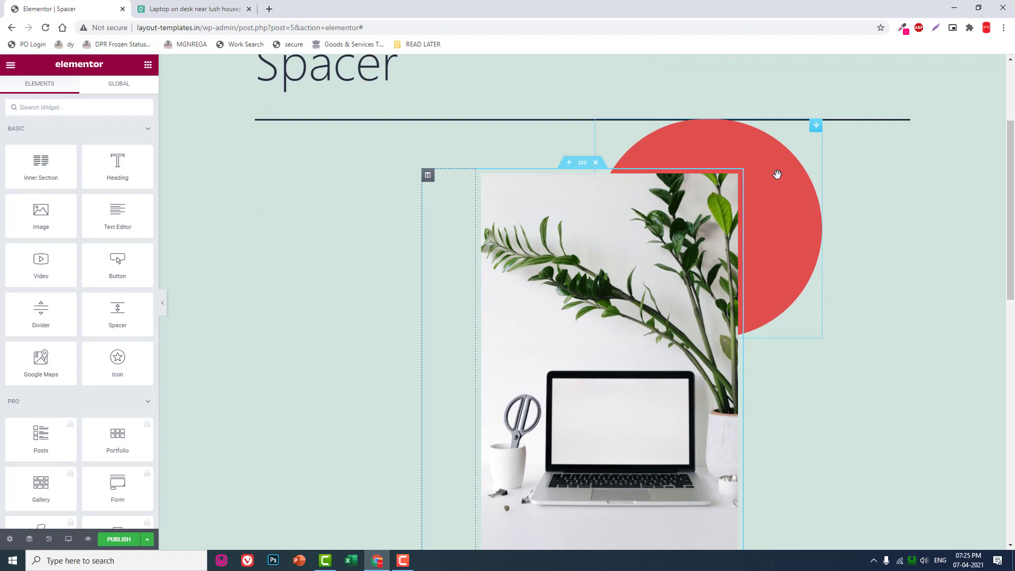
right_click(775, 190)
click(807, 345)
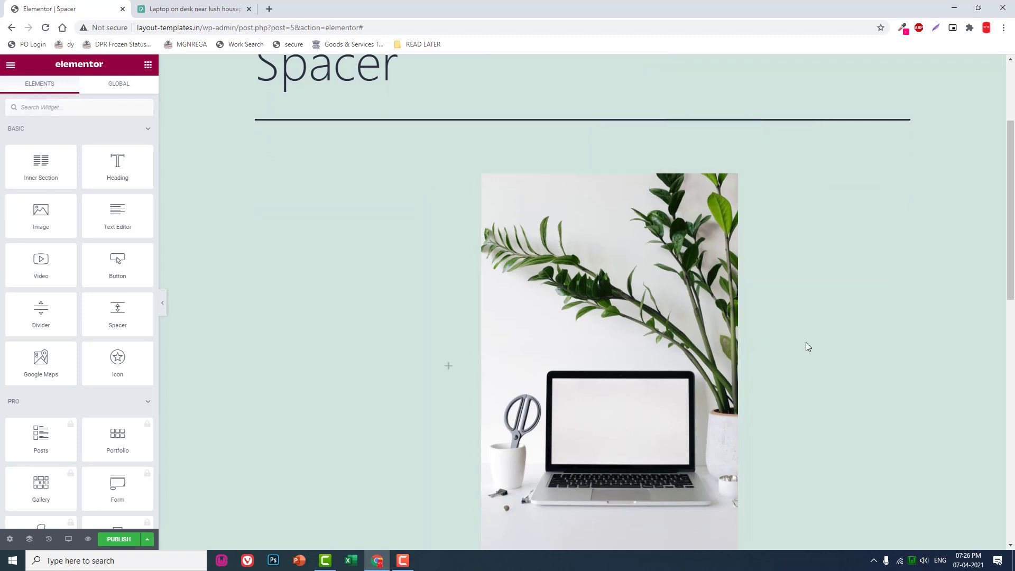
scroll(531, 340, down, 2)
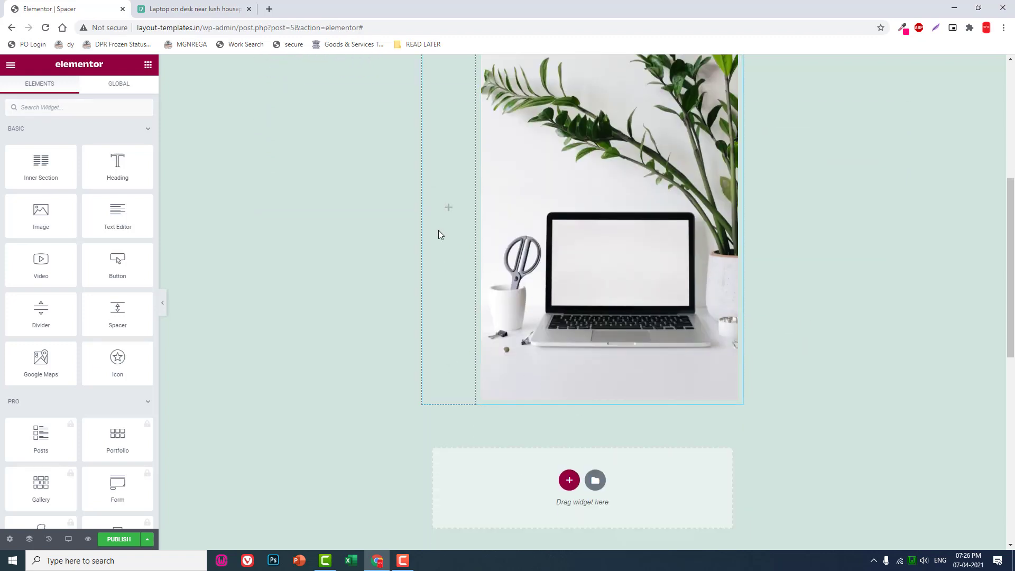
scroll(439, 230, up, 2)
right_click(428, 123)
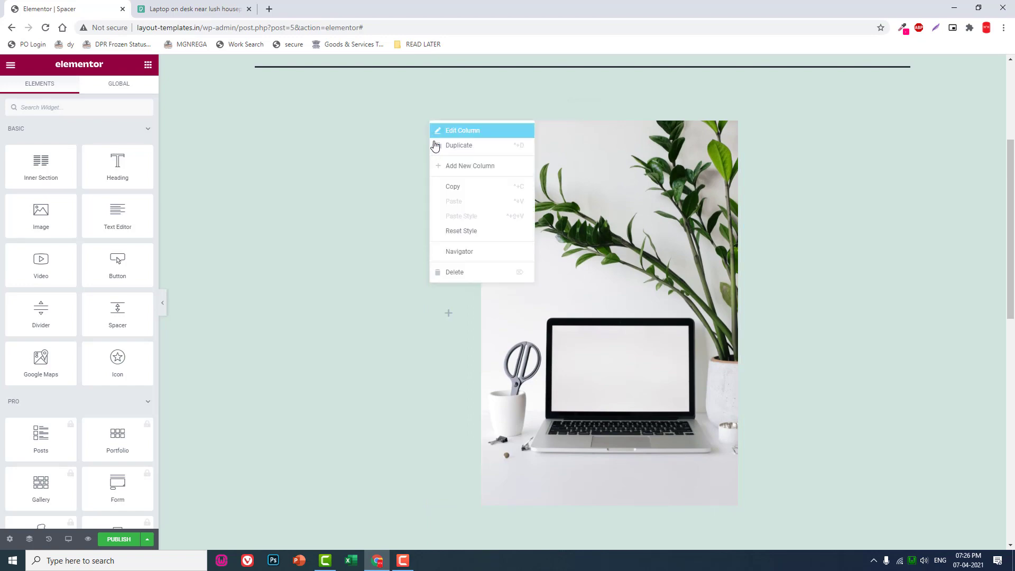
click(459, 271)
scroll(518, 254, down, 3)
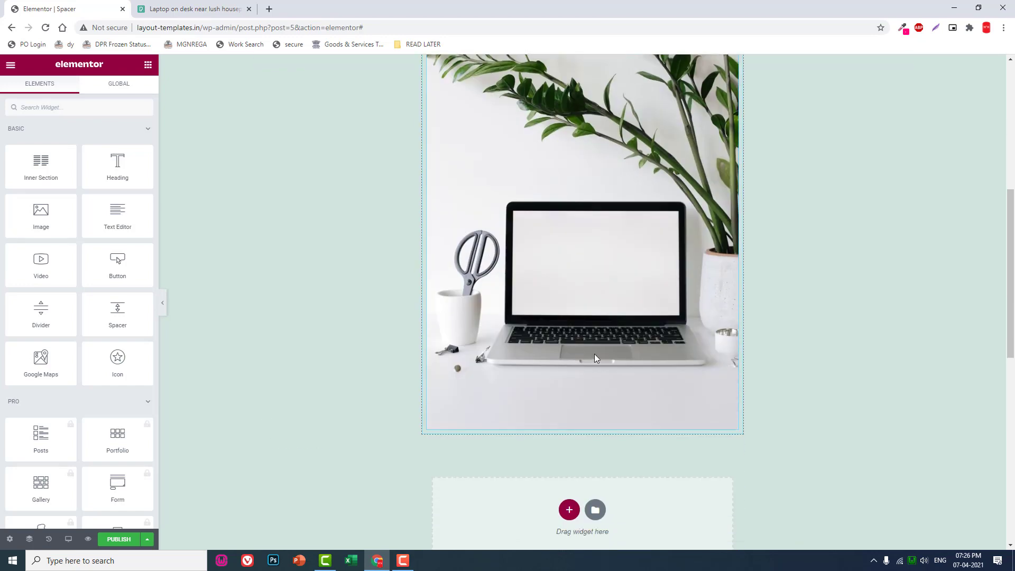
scroll(594, 354, up, 2)
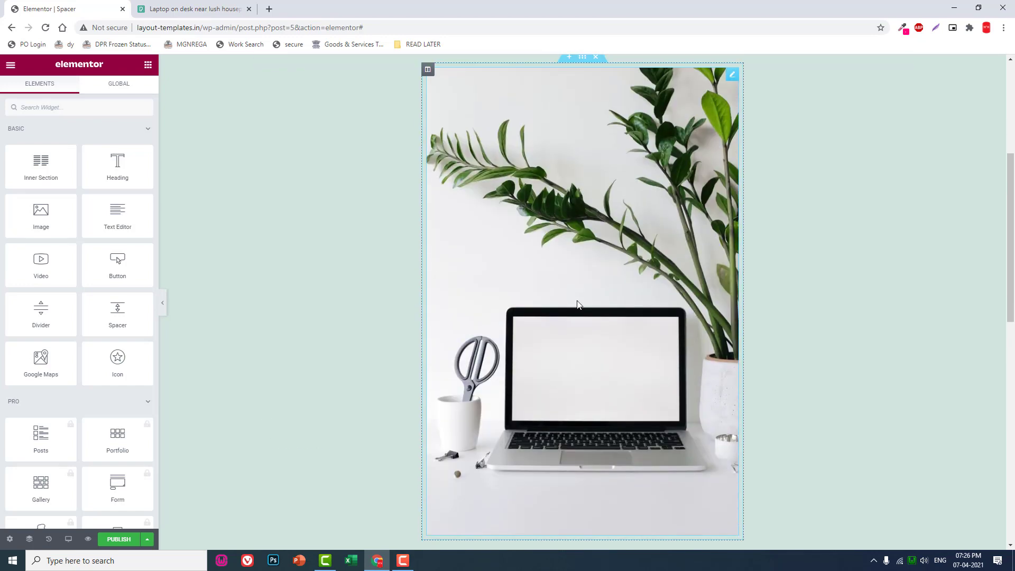
scroll(577, 304, down, 1)
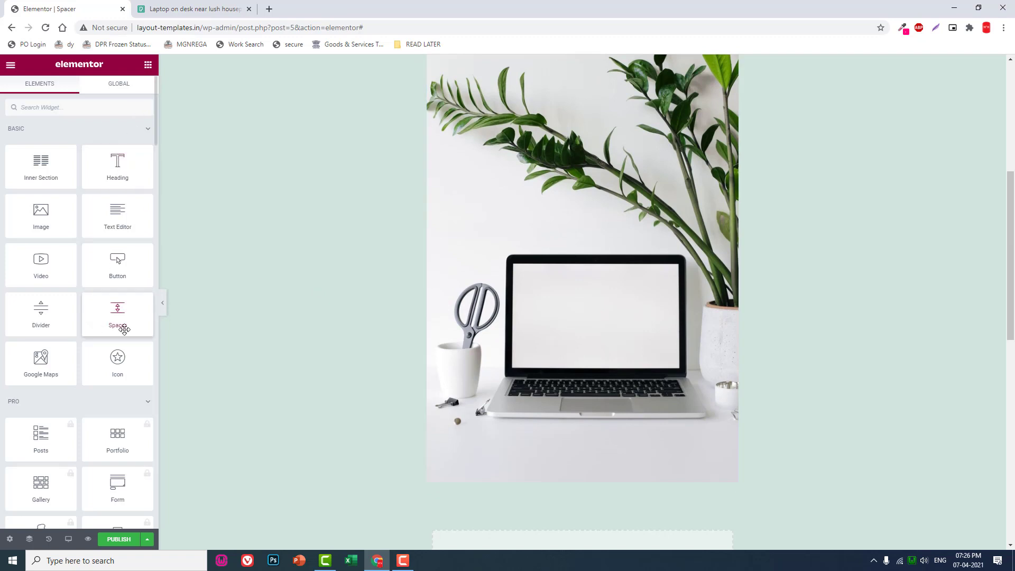
Step: Drop a Spacer below the laptop image and set its Space to 300 px
drag(120, 317, 626, 476)
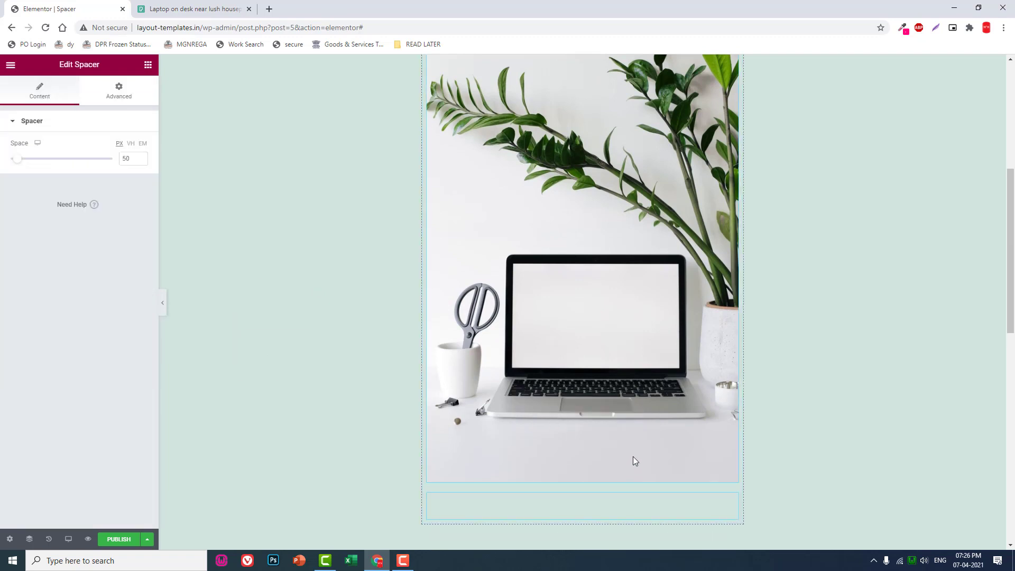
scroll(633, 456, down, 2)
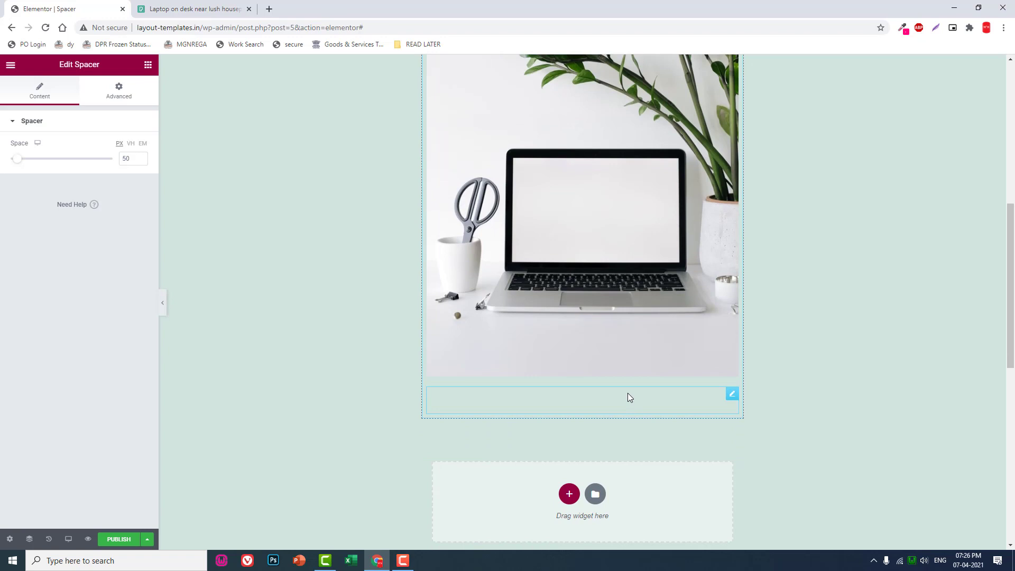
double_click(127, 158)
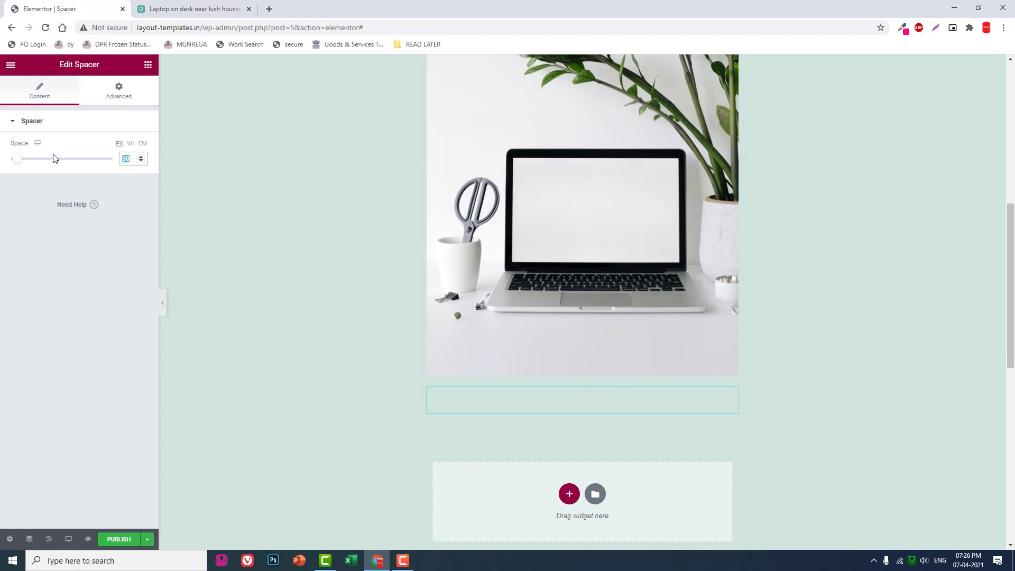
drag(54, 158, 61, 158)
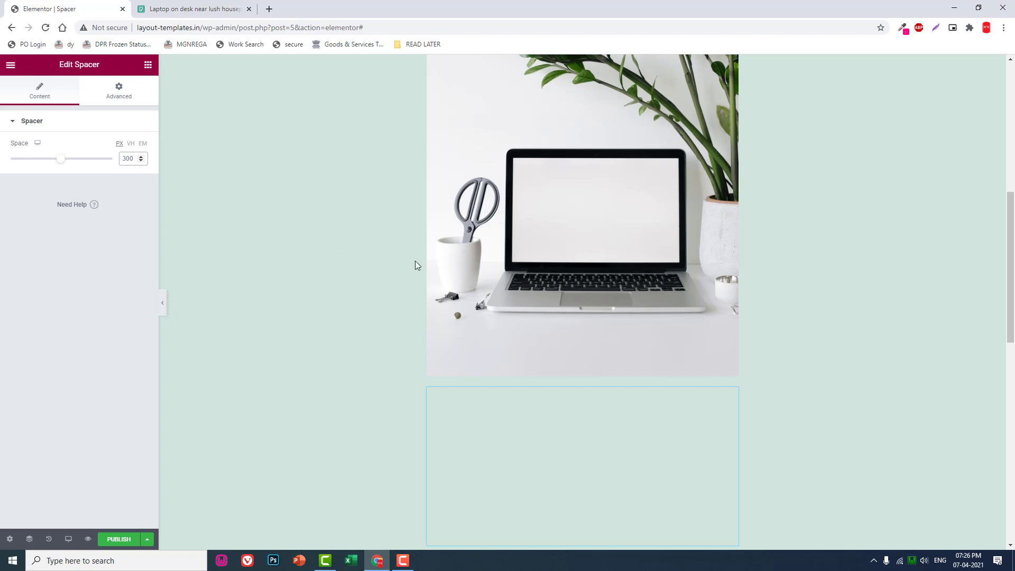
scroll(454, 280, down, 1)
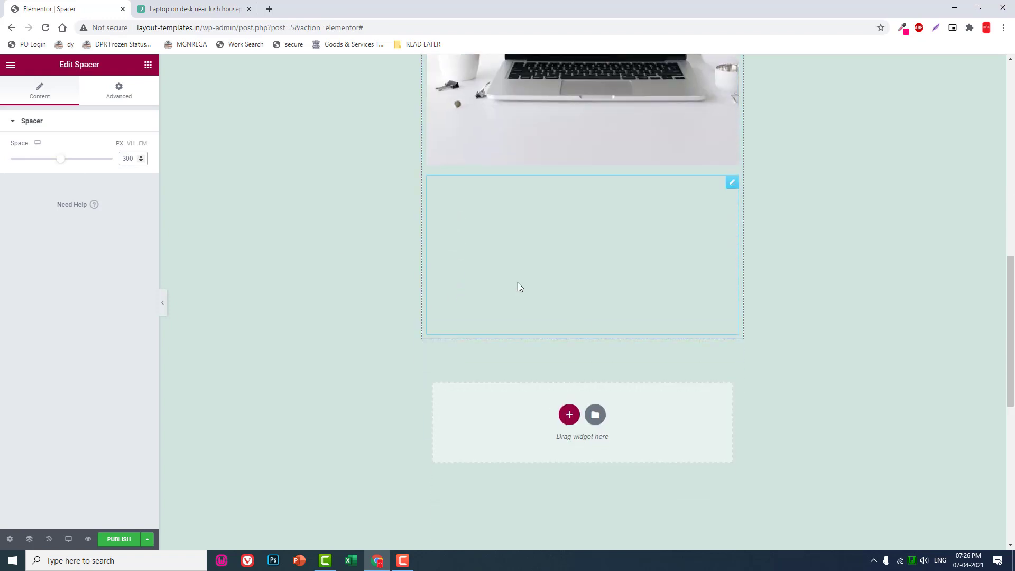
Step: Give the Spacer a red Classic background and begin setting its border radius to 300
click(124, 98)
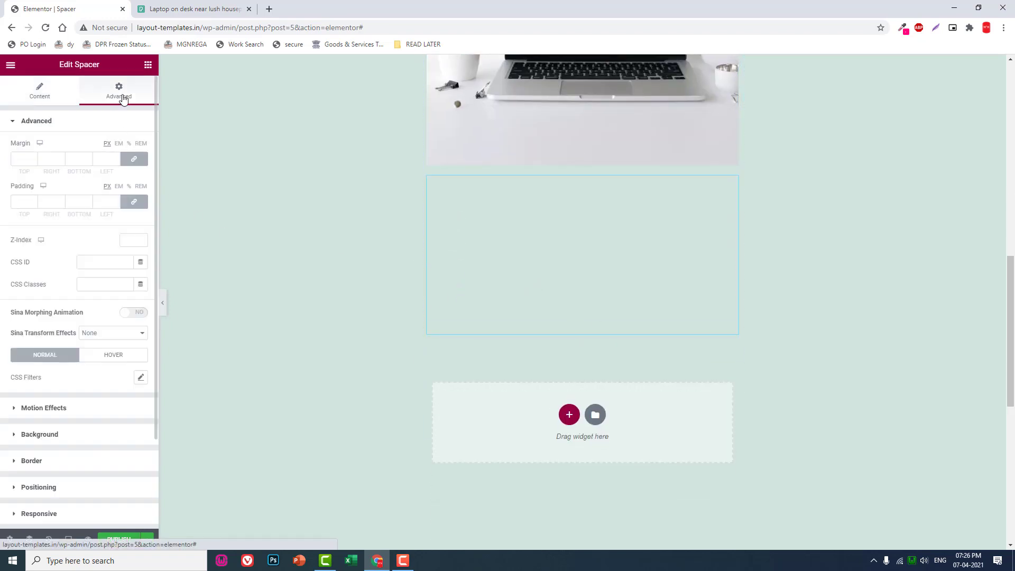
scroll(75, 333, down, 3)
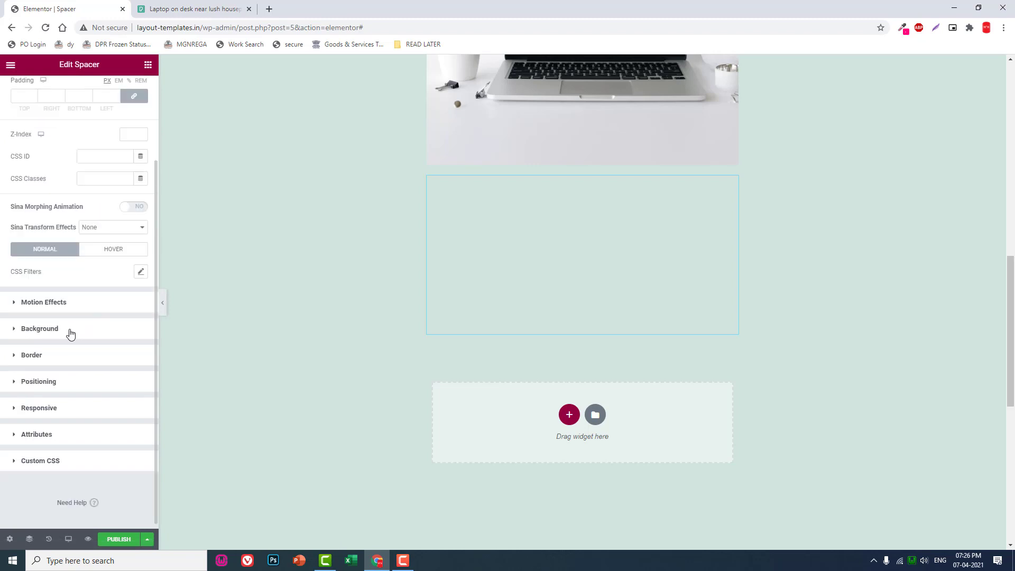
click(82, 328)
click(128, 224)
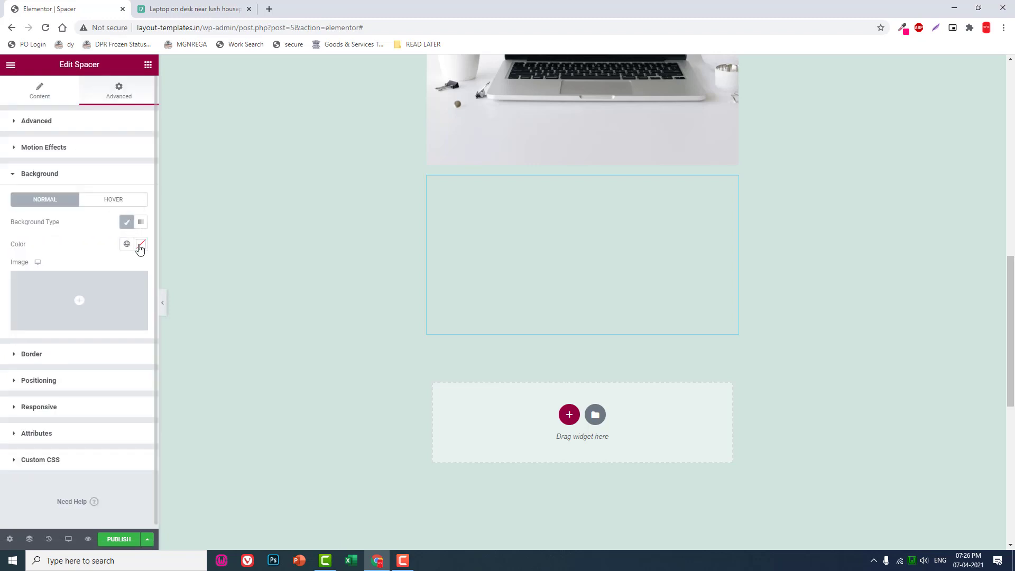
click(140, 244)
click(115, 297)
click(101, 244)
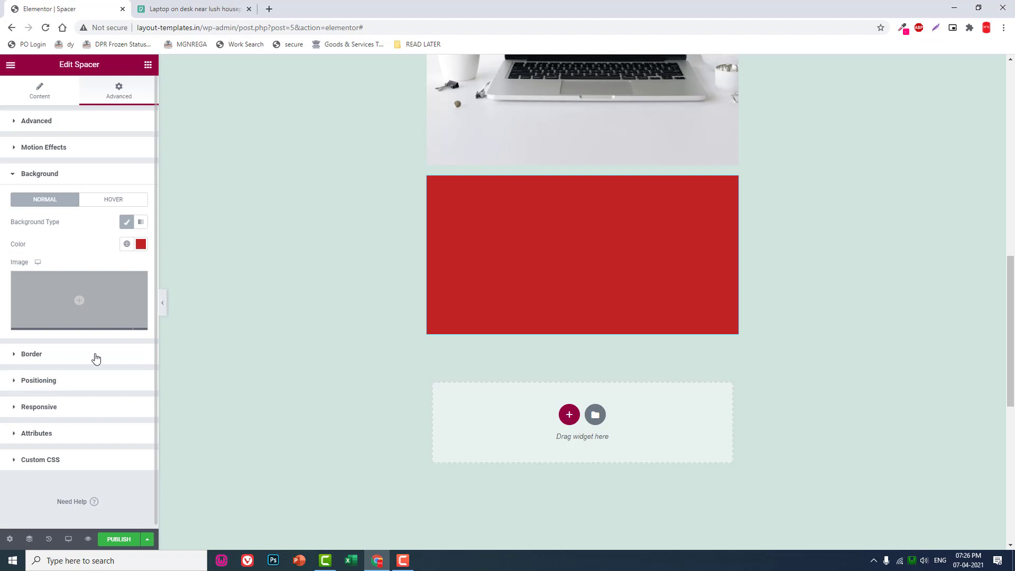
click(73, 355)
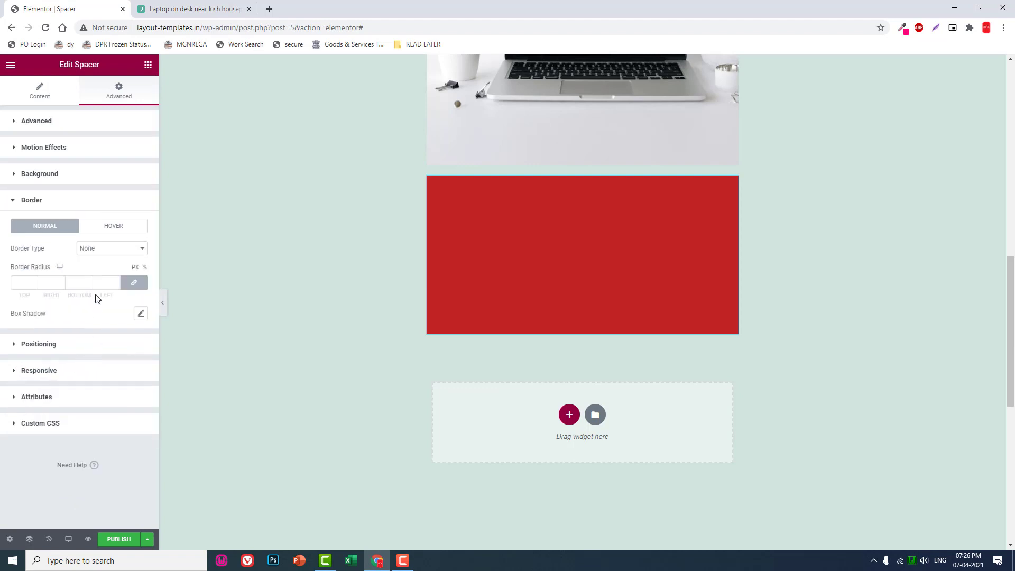
click(102, 284)
text(300)
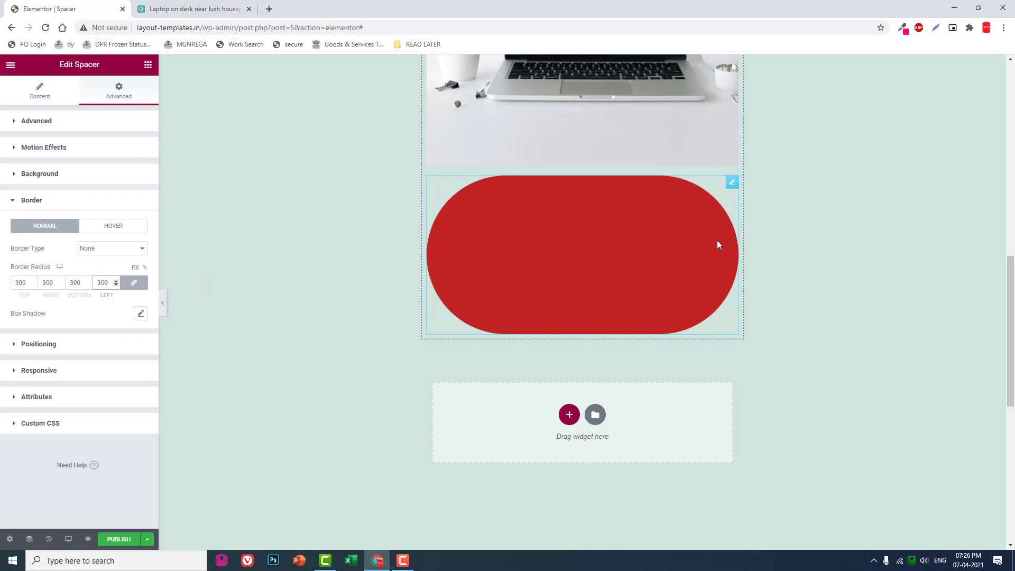
Step: Set the red Spacer's position to Absolute
click(68, 349)
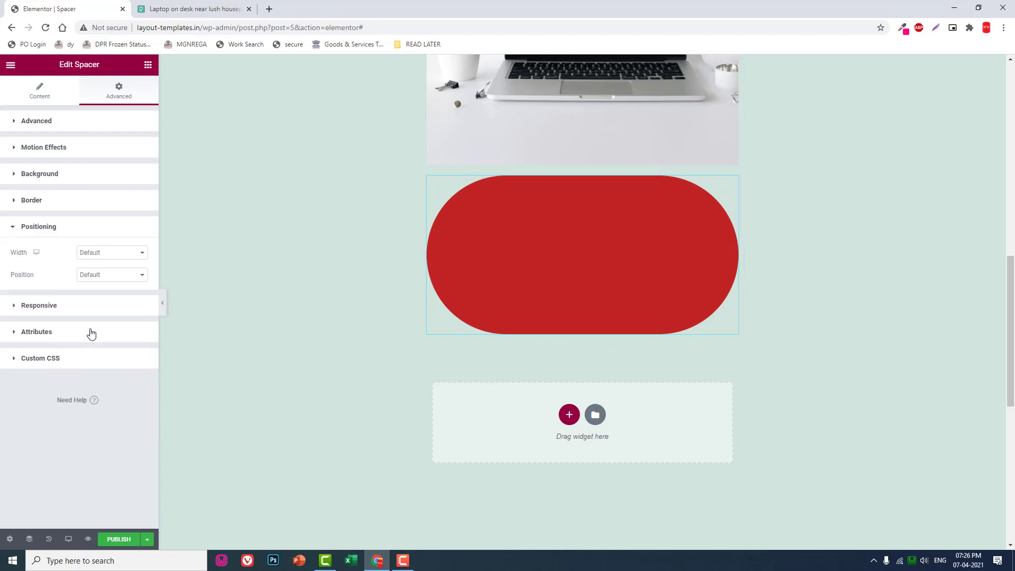
click(111, 274)
click(107, 296)
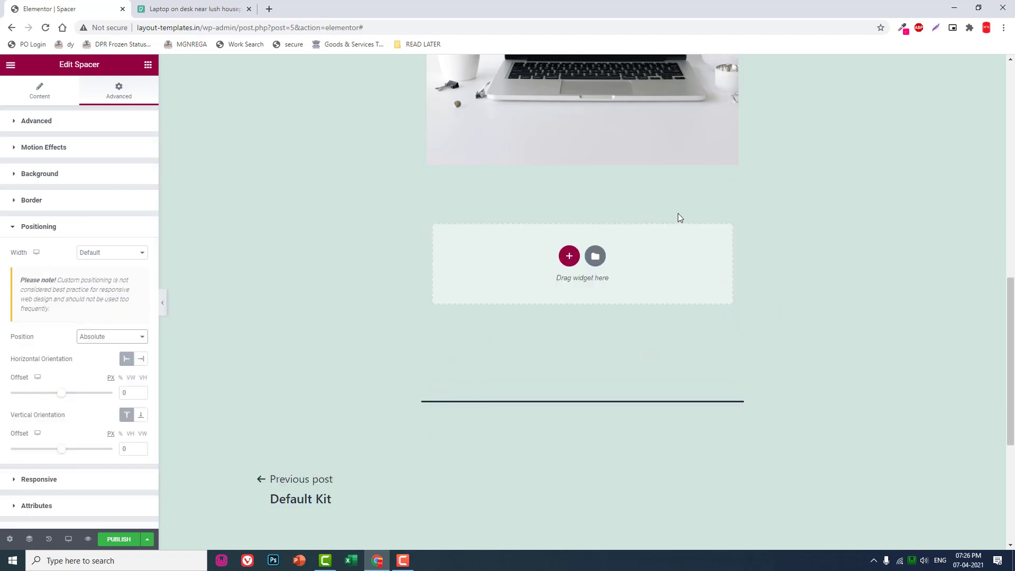
scroll(666, 241, up, 5)
scroll(666, 240, up, 3)
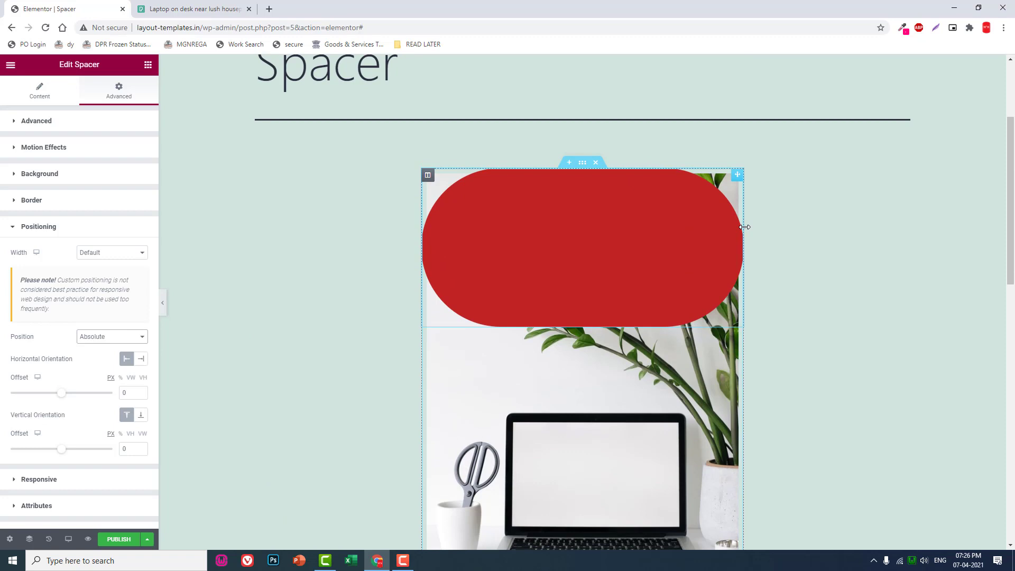
Step: Narrow the Spacer into a circle and place it over the image's lower-right corner
drag(744, 227, 573, 229)
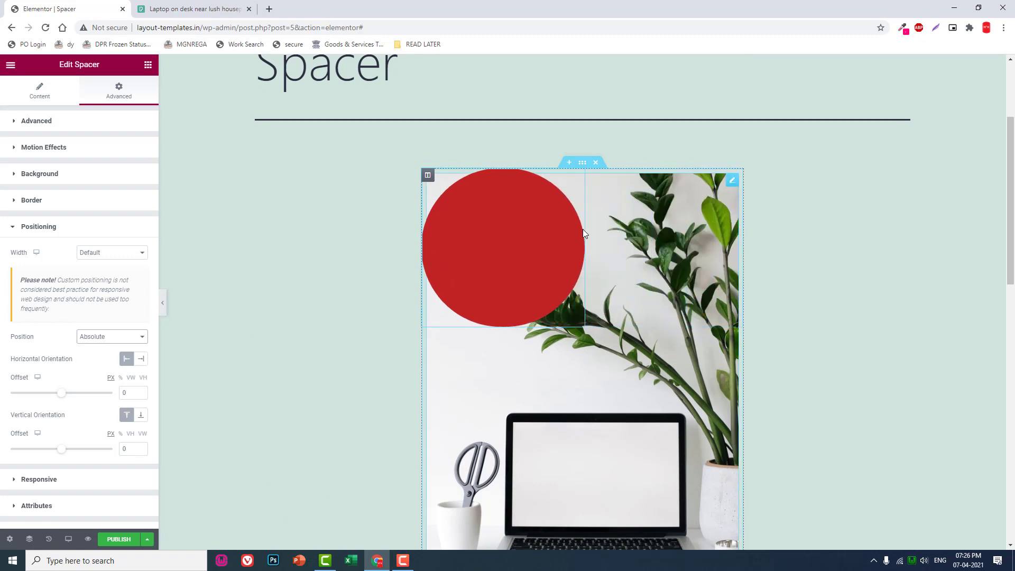
scroll(645, 233, down, 1)
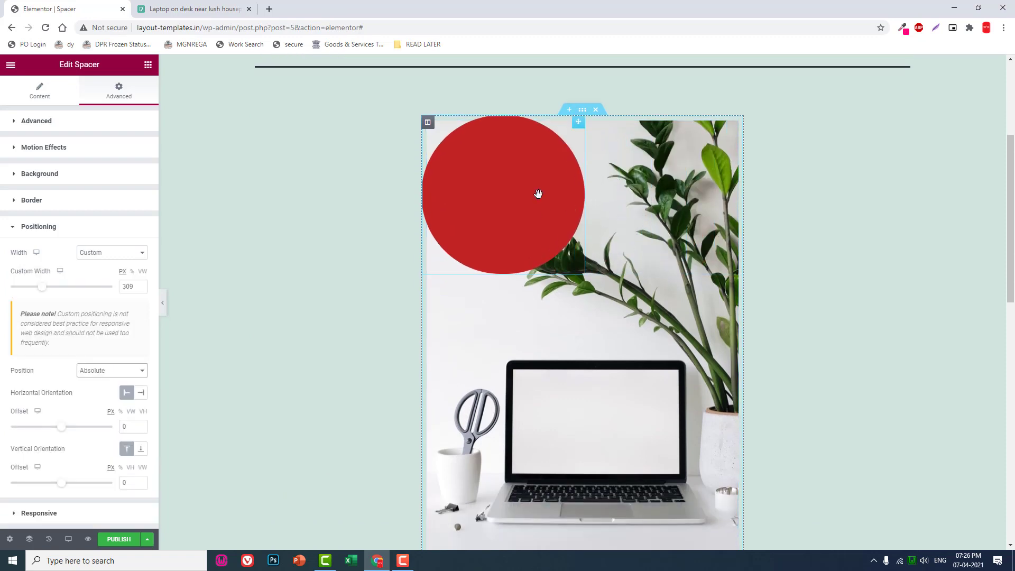
drag(547, 196, 795, 475)
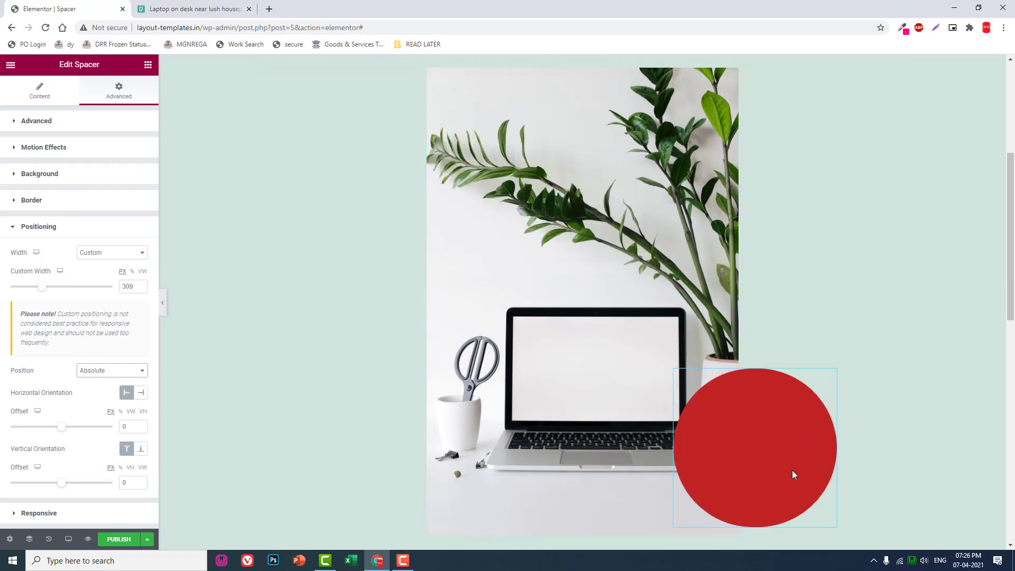
scroll(773, 270, down, 3)
drag(772, 270, 749, 276)
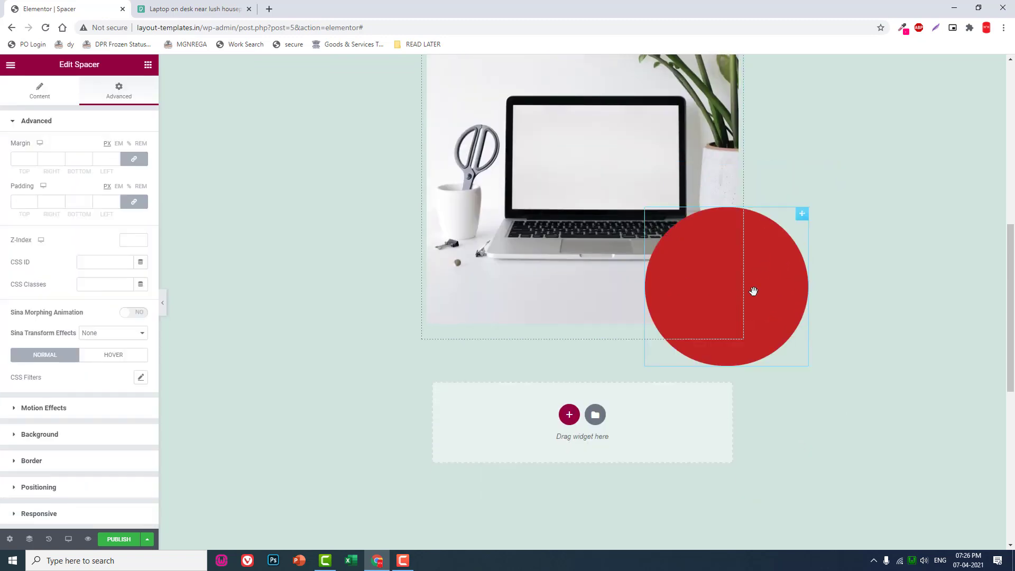
scroll(753, 282, up, 2)
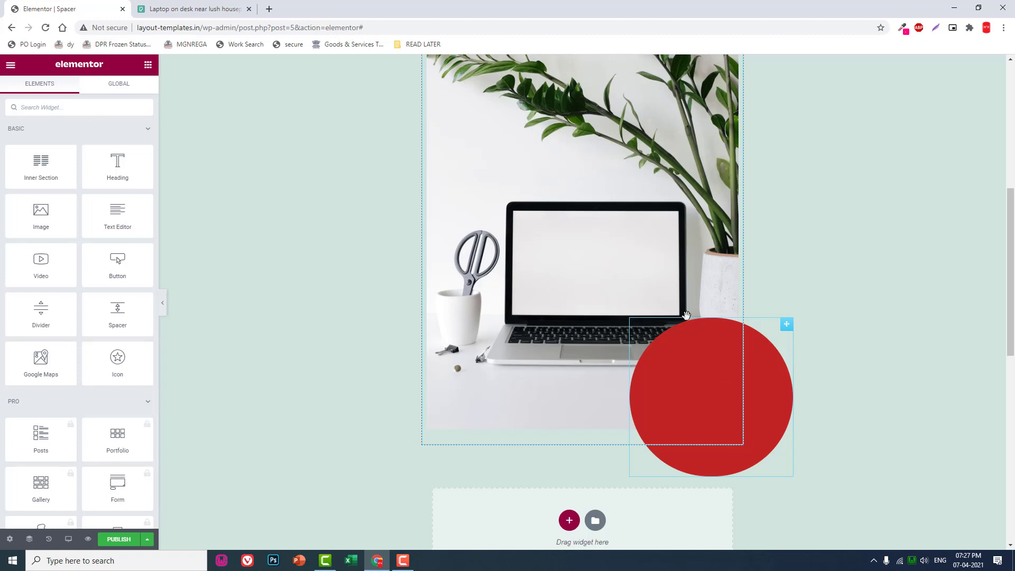
scroll(608, 235, up, 2)
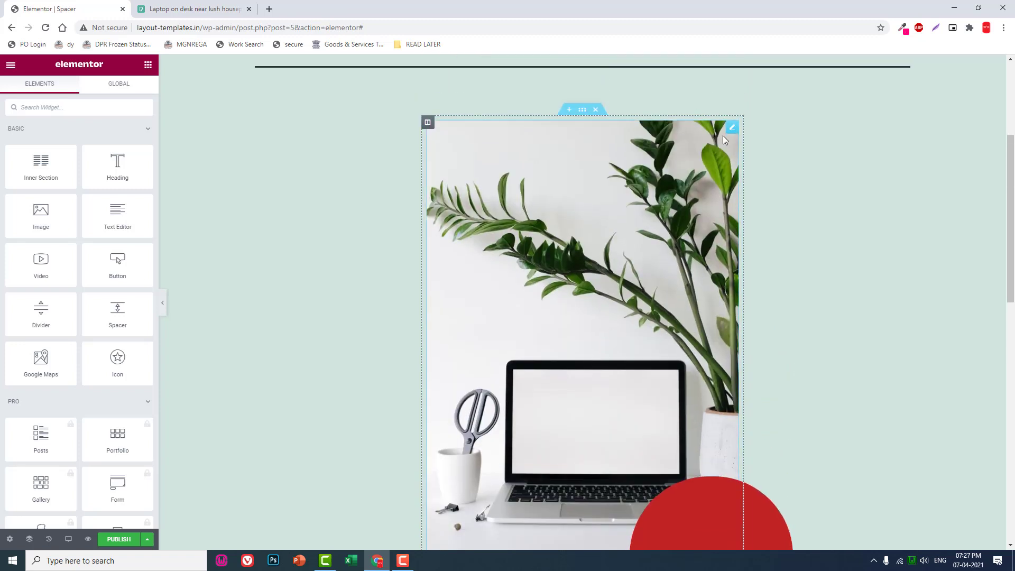
Step: Raise the laptop image's Z-Index from 2 to 3 in its Advanced settings
click(730, 132)
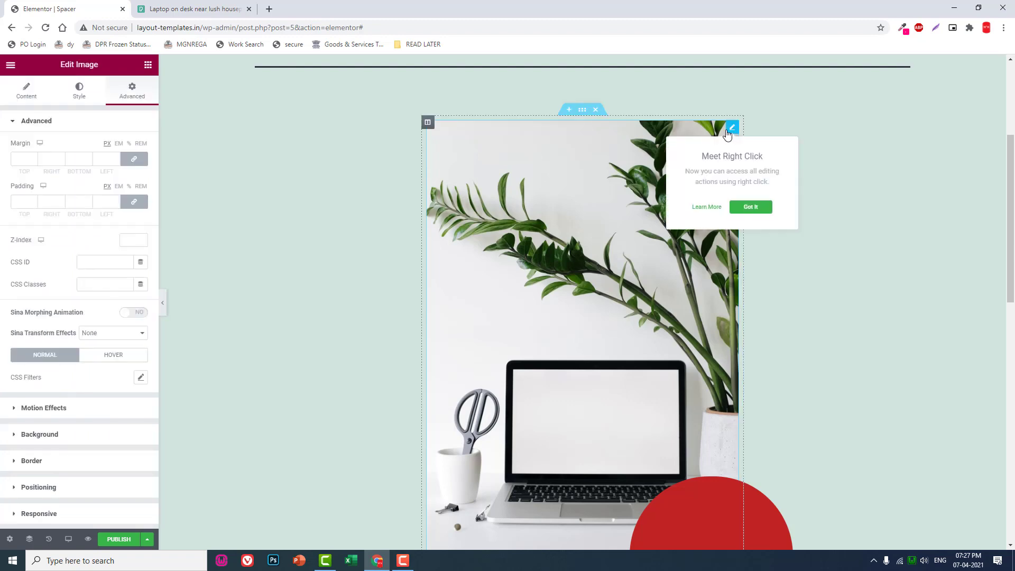
click(131, 240)
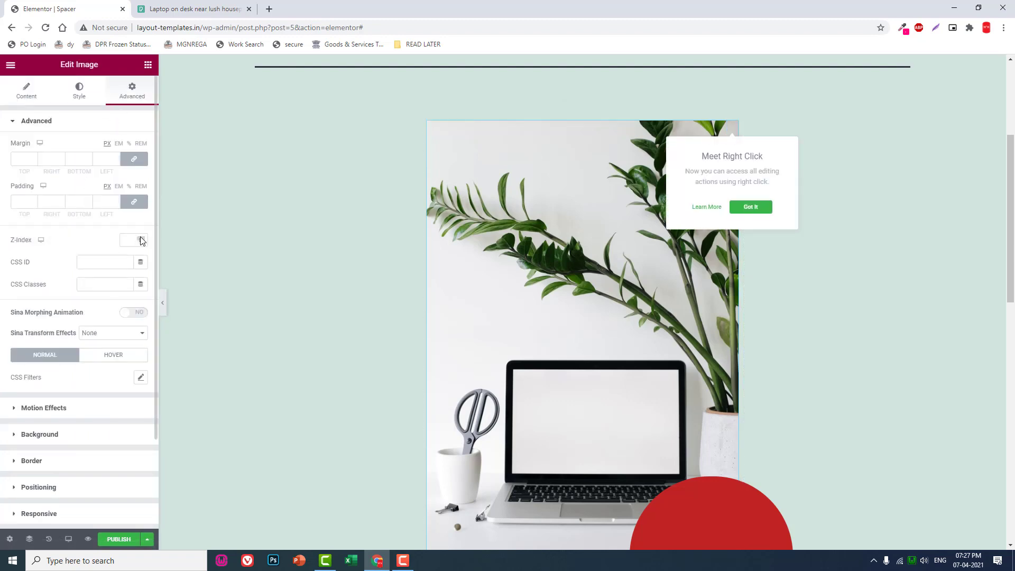
click(140, 237)
scroll(579, 317, down, 4)
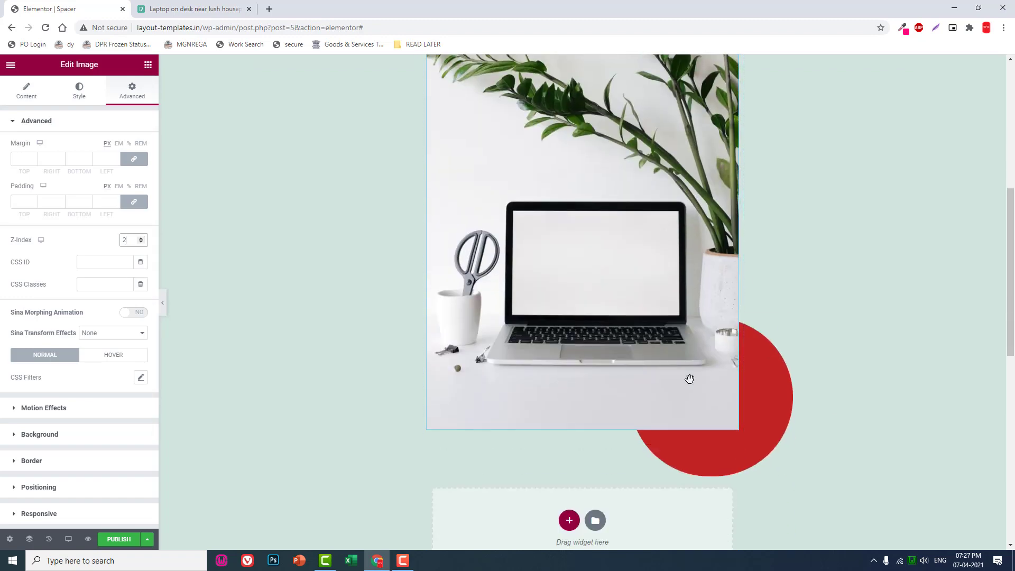
click(141, 238)
Step: Duplicate the red circle and move one copy to the image's left
right_click(786, 330)
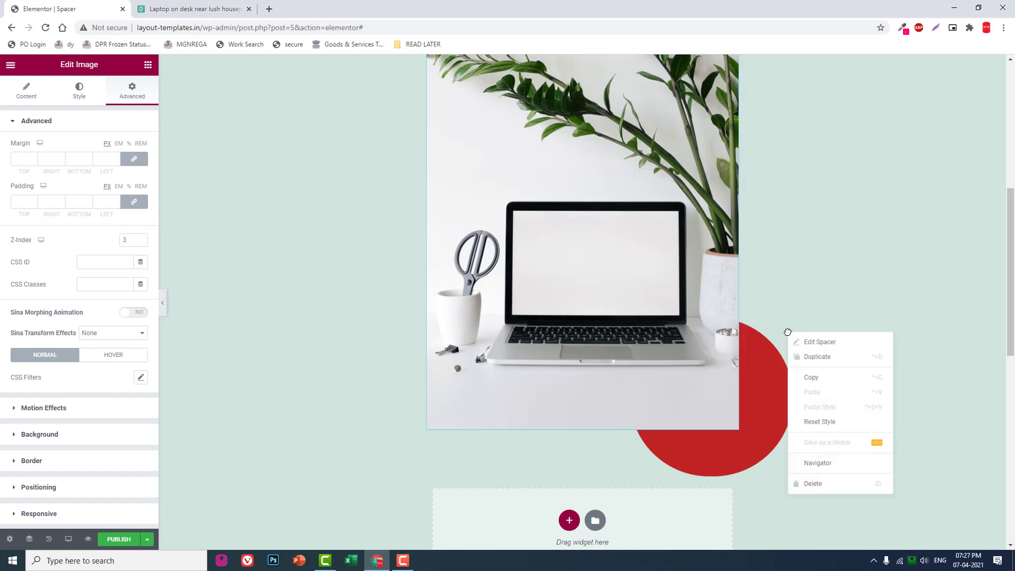
click(828, 359)
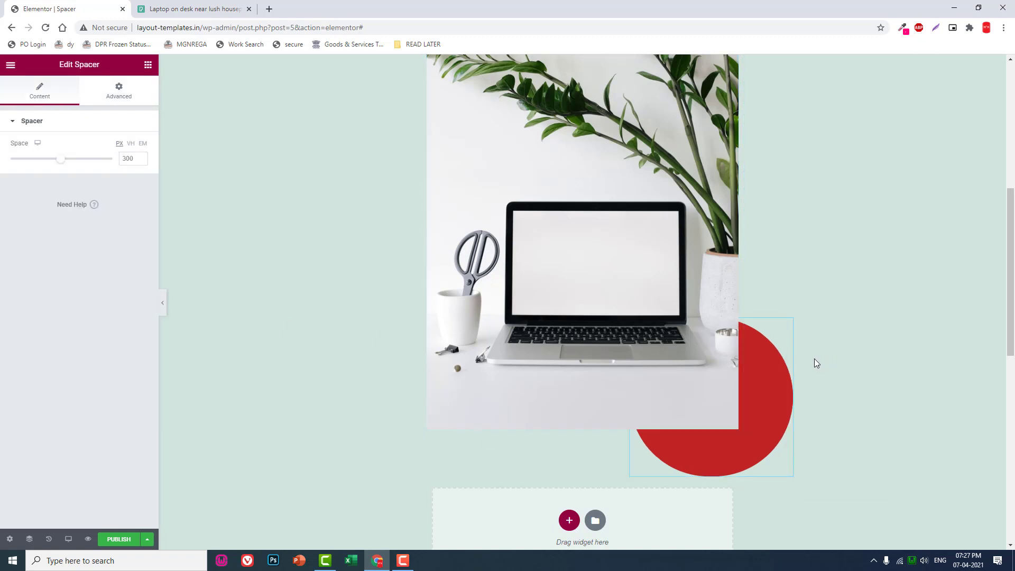
scroll(815, 359, down, 2)
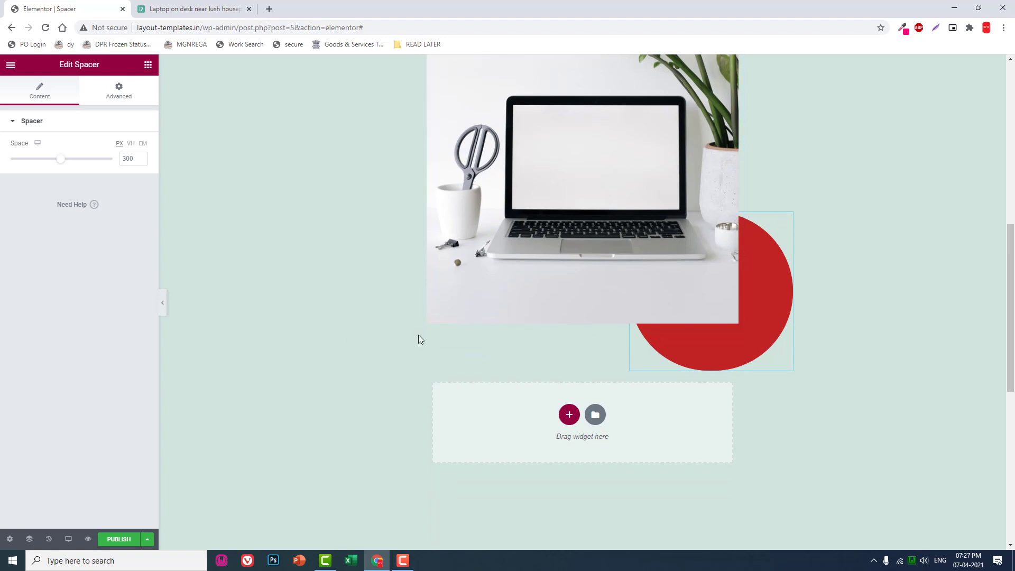
scroll(718, 315, up, 4)
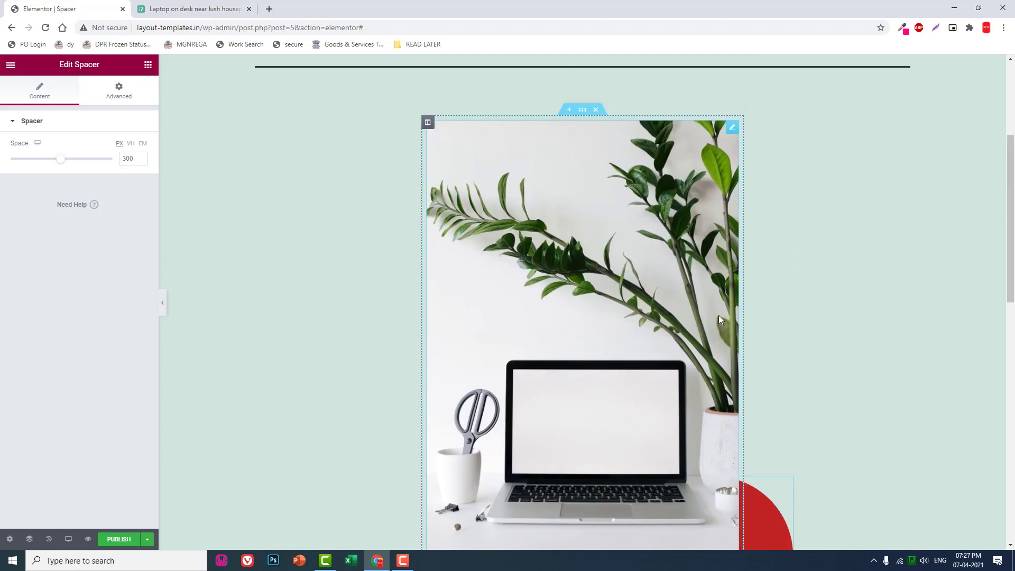
scroll(718, 315, down, 2)
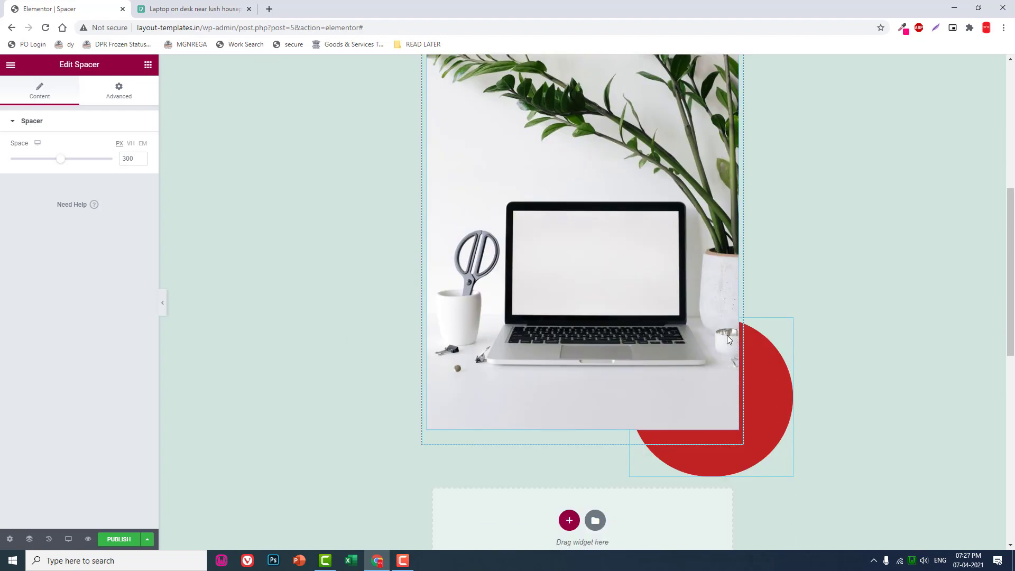
right_click(788, 333)
click(809, 350)
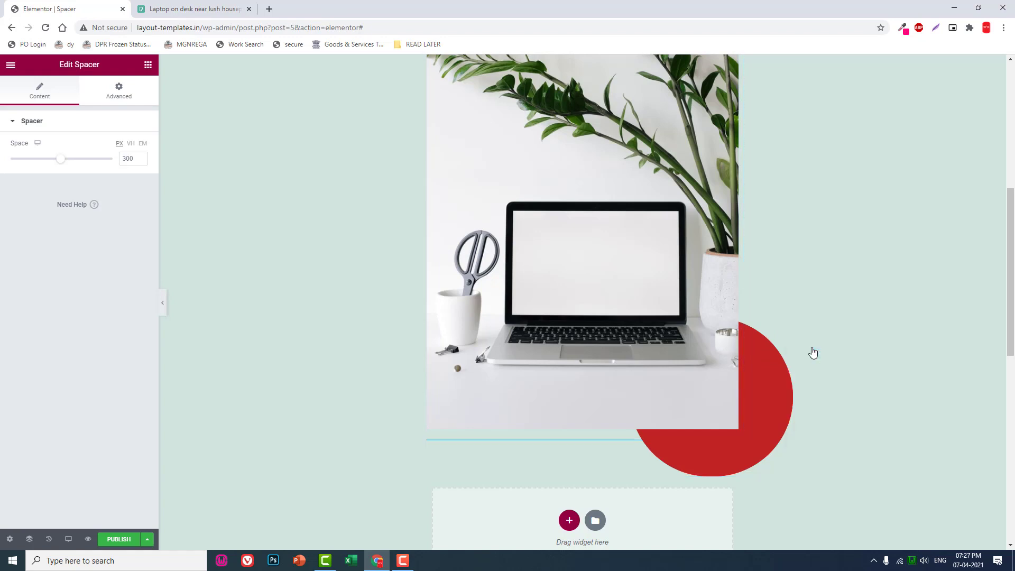
drag(931, 414, 721, 440)
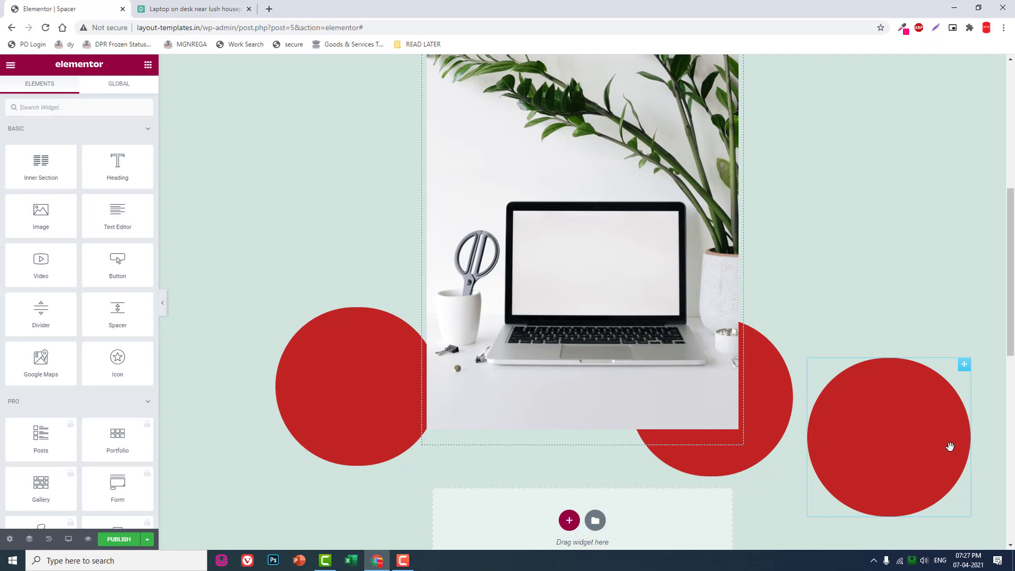
Step: Move another copy beside the lower-right circle, undoing to restore its circle shape
drag(951, 444, 848, 406)
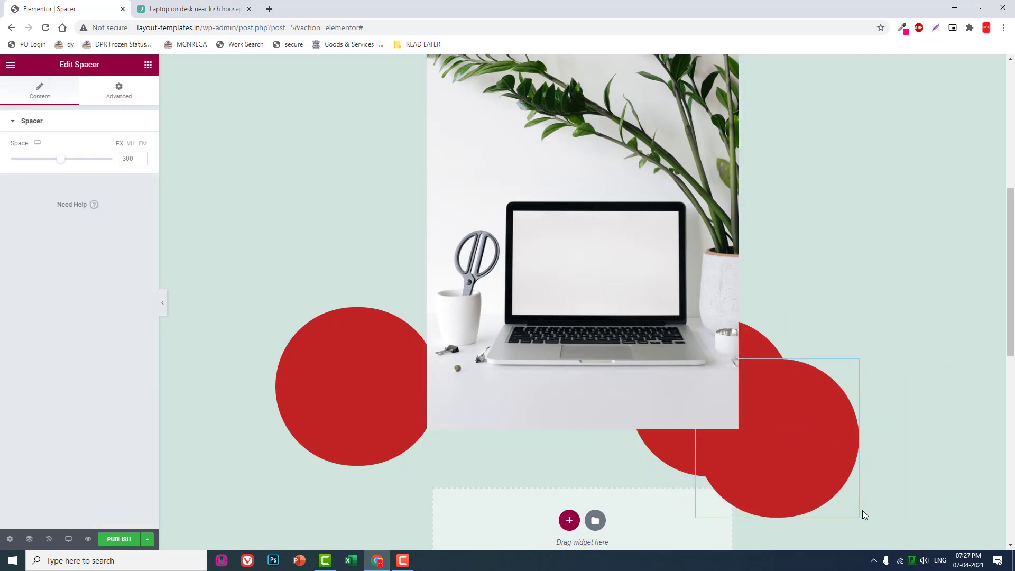
key(ctrl+z)
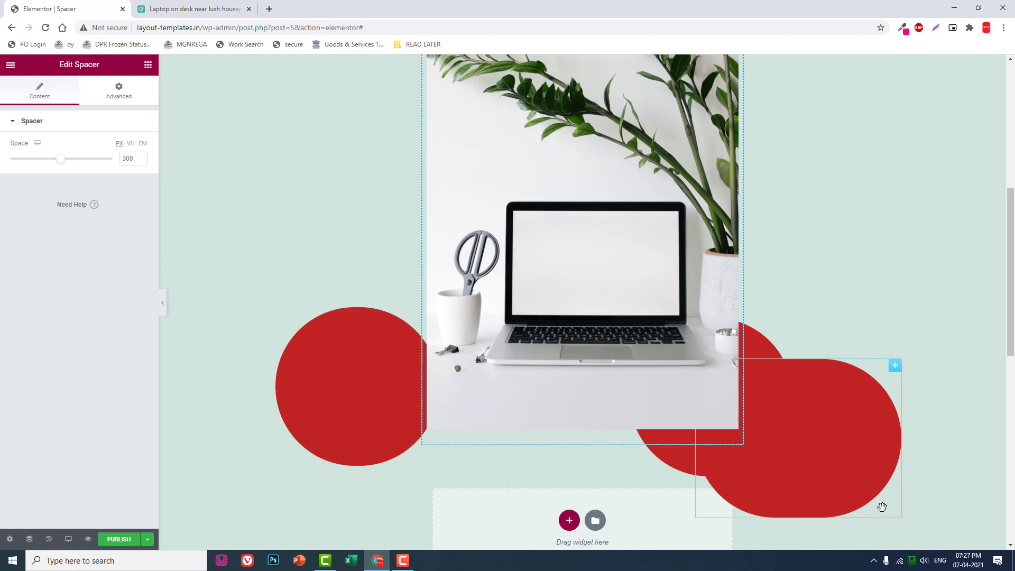
key(ctrl+z)
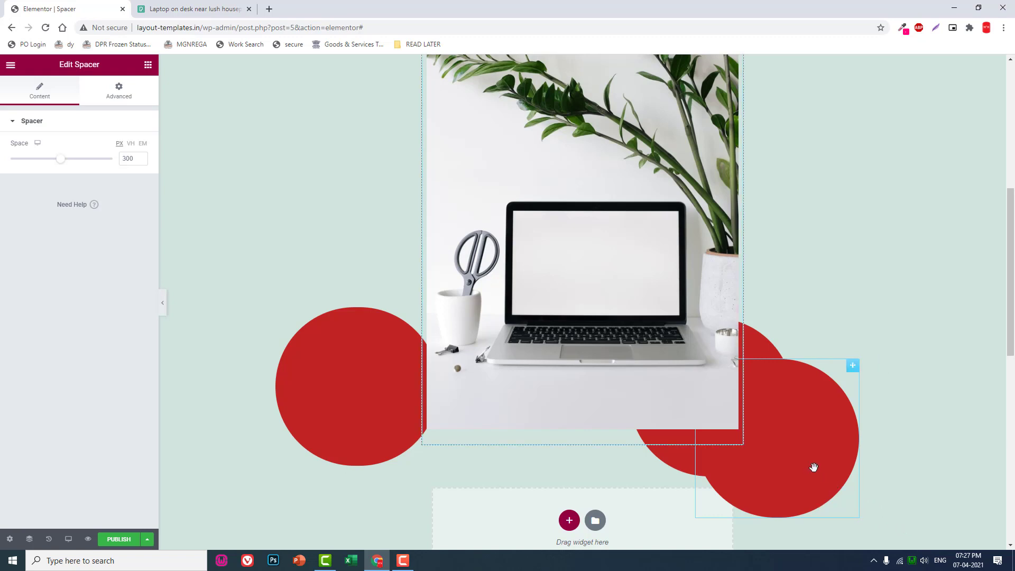
Step: Set the copied circle's Space to 400 px and widen it into a larger circle
click(127, 159)
drag(133, 159, 79, 159)
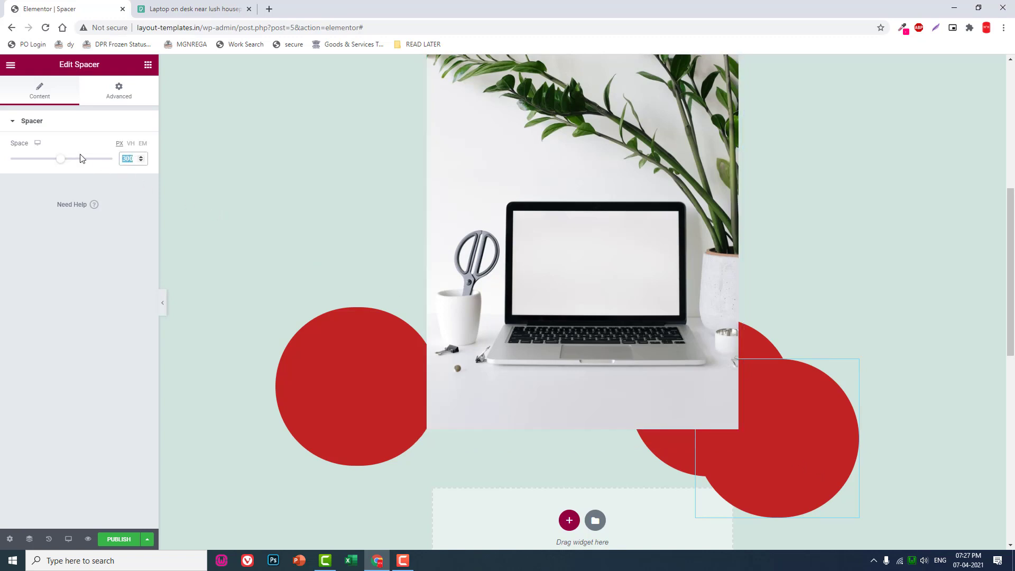
text(400)
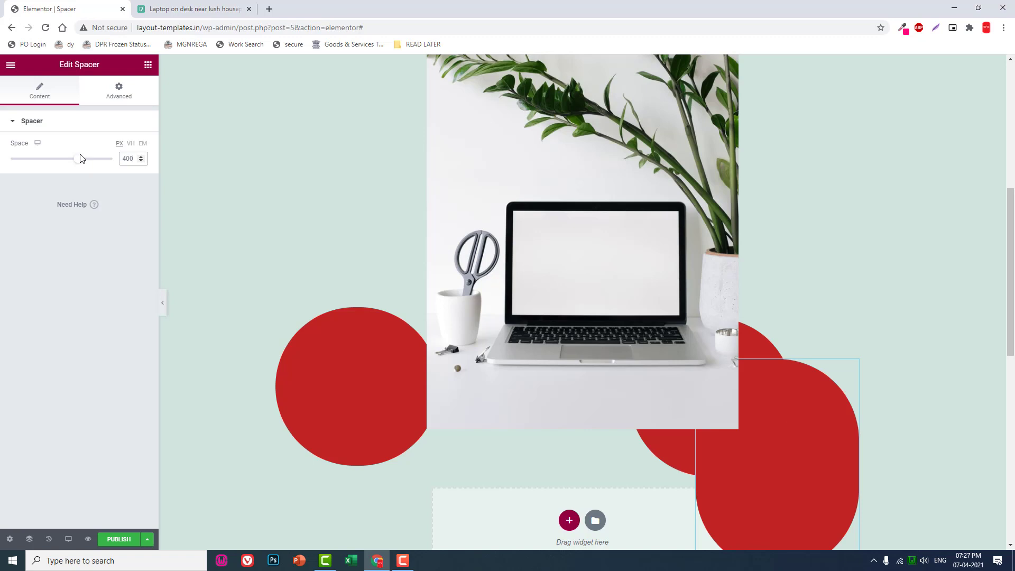
scroll(762, 357, down, 2)
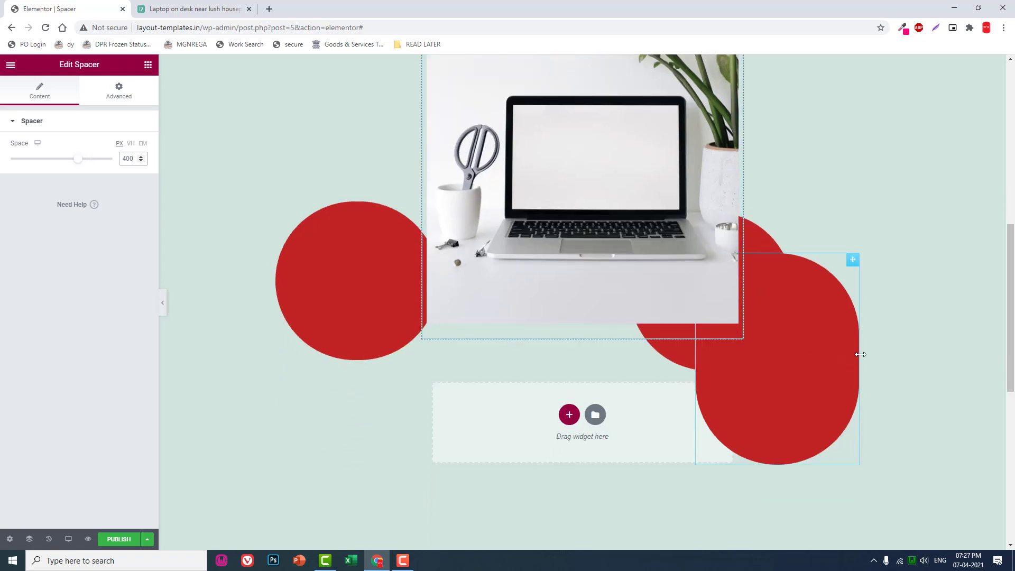
mouse_move(860, 353)
mouse_down()
mouse_move(932, 358)
mouse_move(921, 357)
mouse_up()
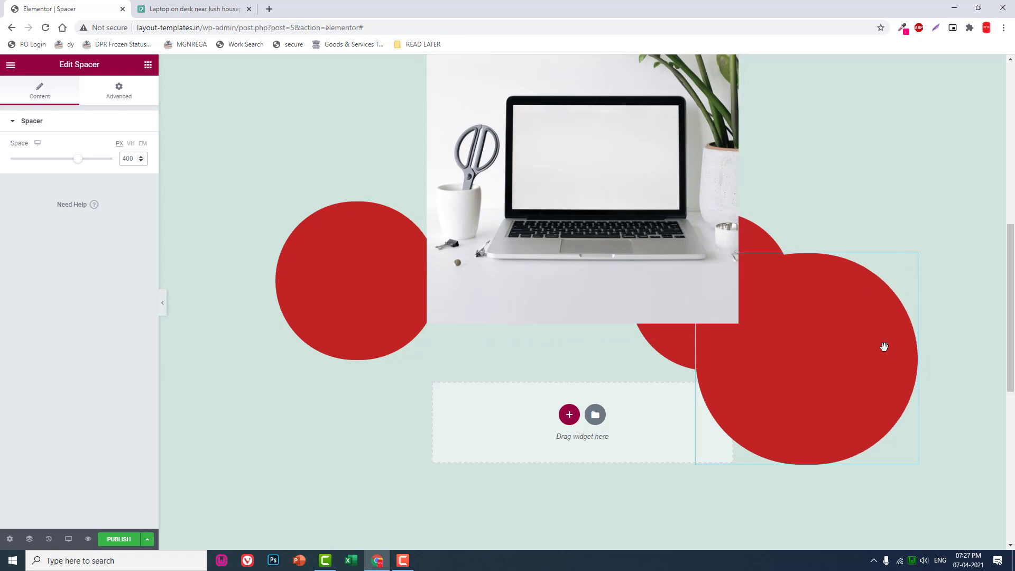
Step: Lower the large circle's background opacity and move it behind the red circle
click(119, 88)
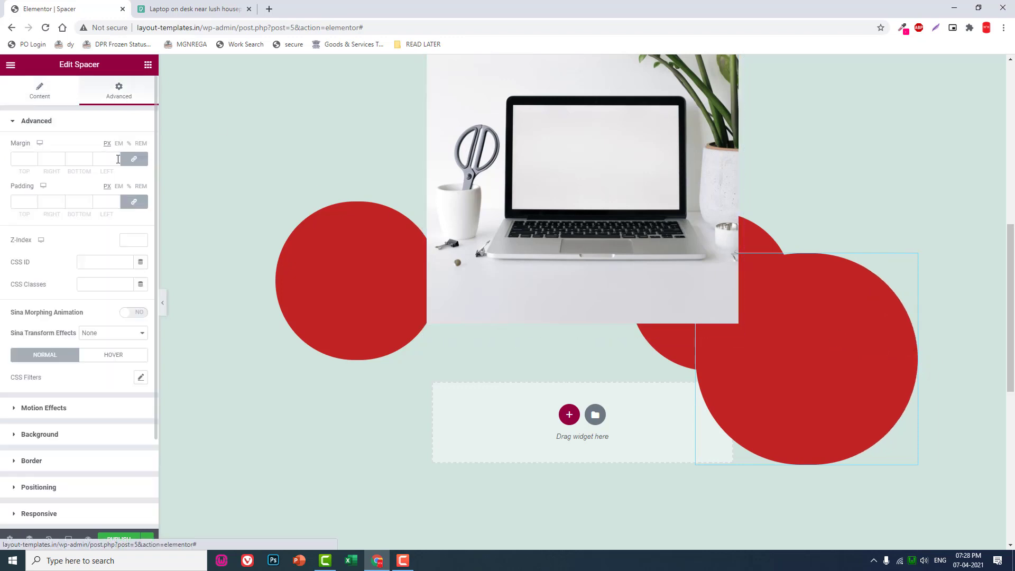
click(39, 433)
click(141, 244)
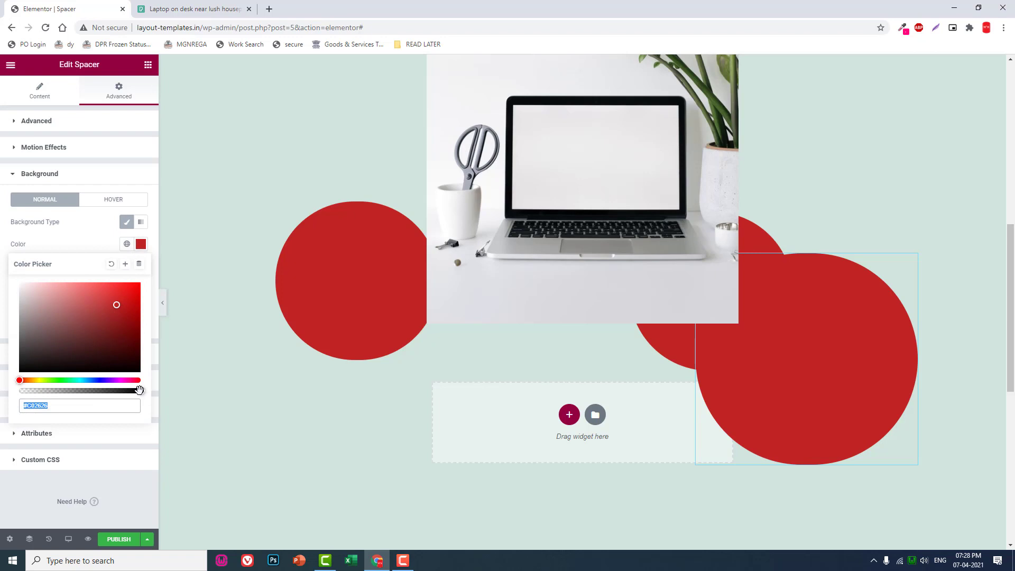
drag(140, 389, 60, 389)
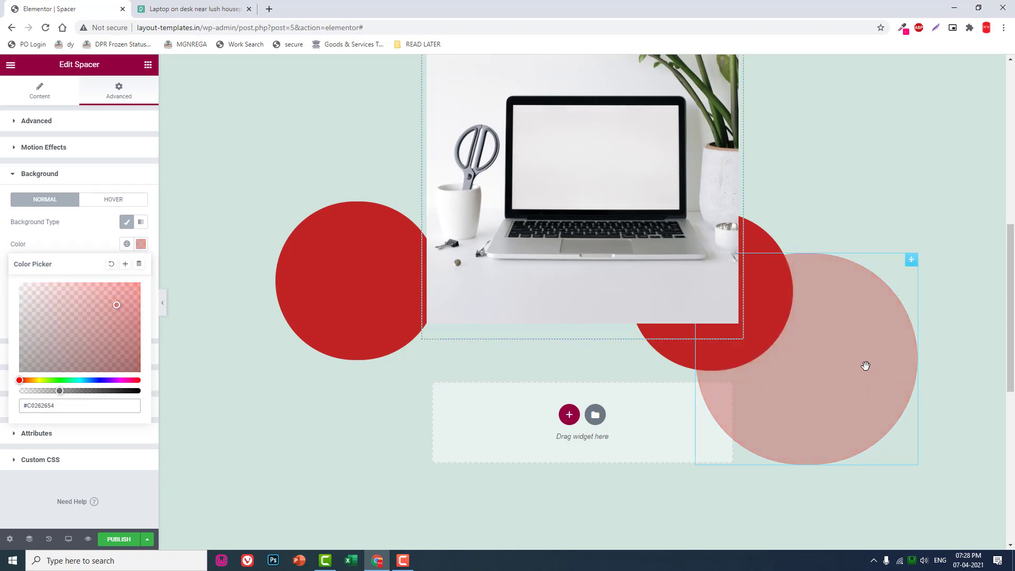
drag(864, 365, 777, 305)
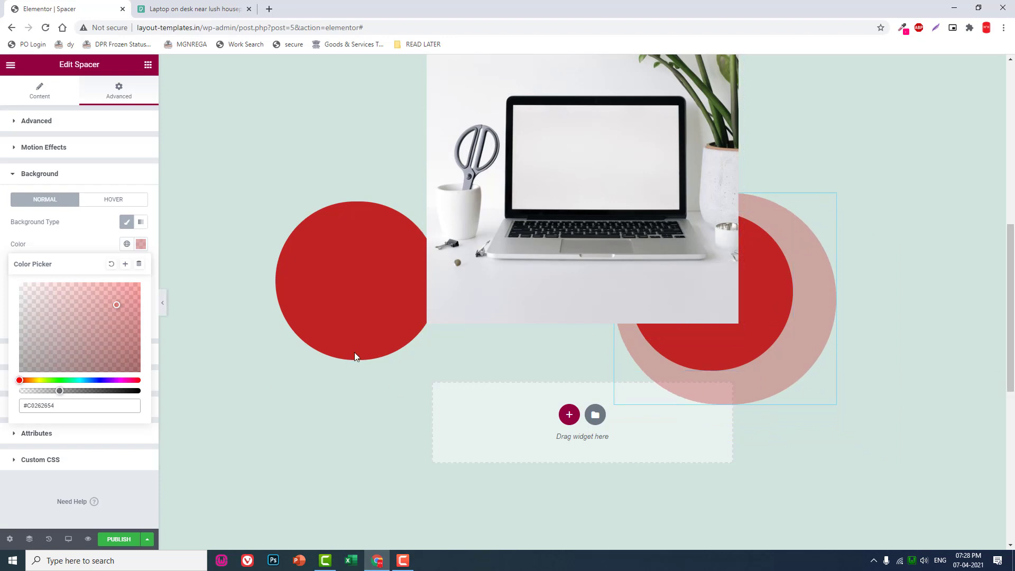
Step: Delete the left red circle, then preview the page with the panel hidden
right_click(362, 272)
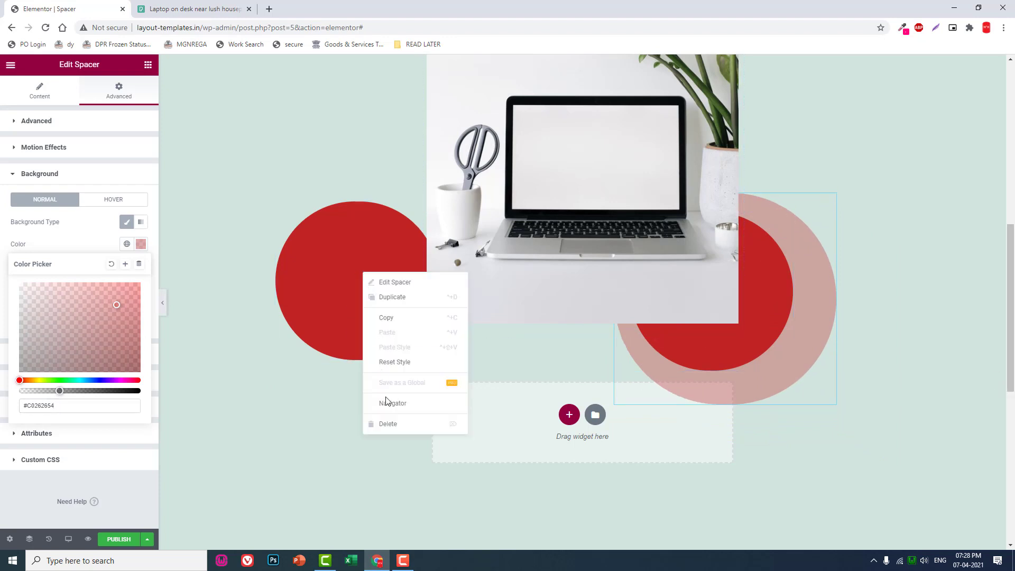
click(394, 425)
click(163, 301)
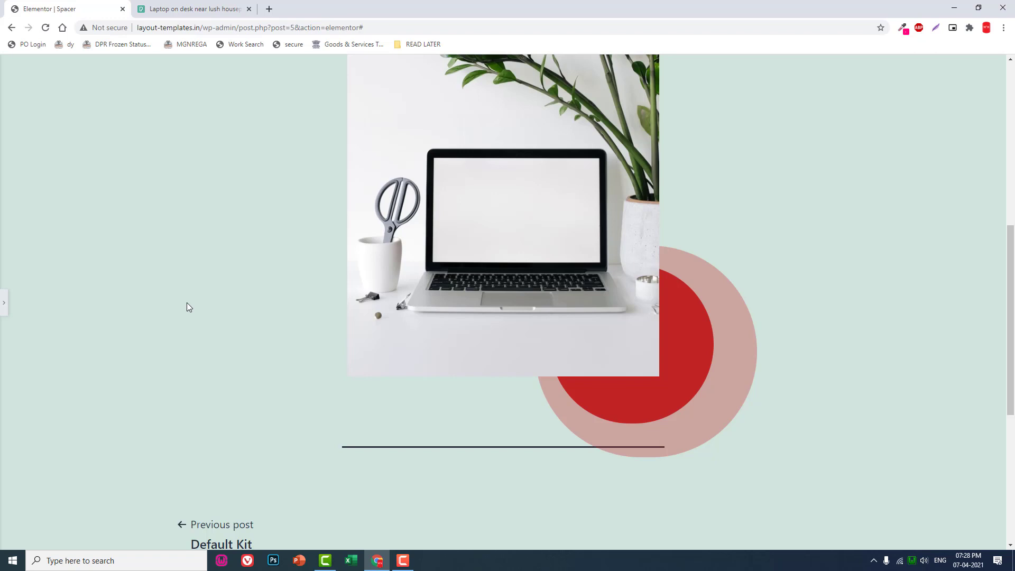
scroll(107, 269, up, 3)
scroll(109, 272, down, 1)
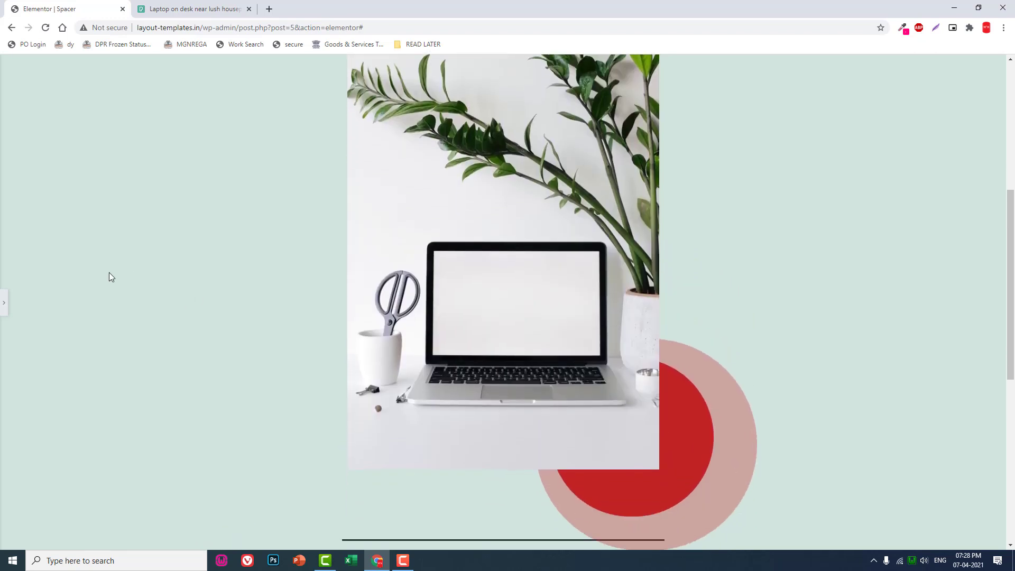
click(3, 302)
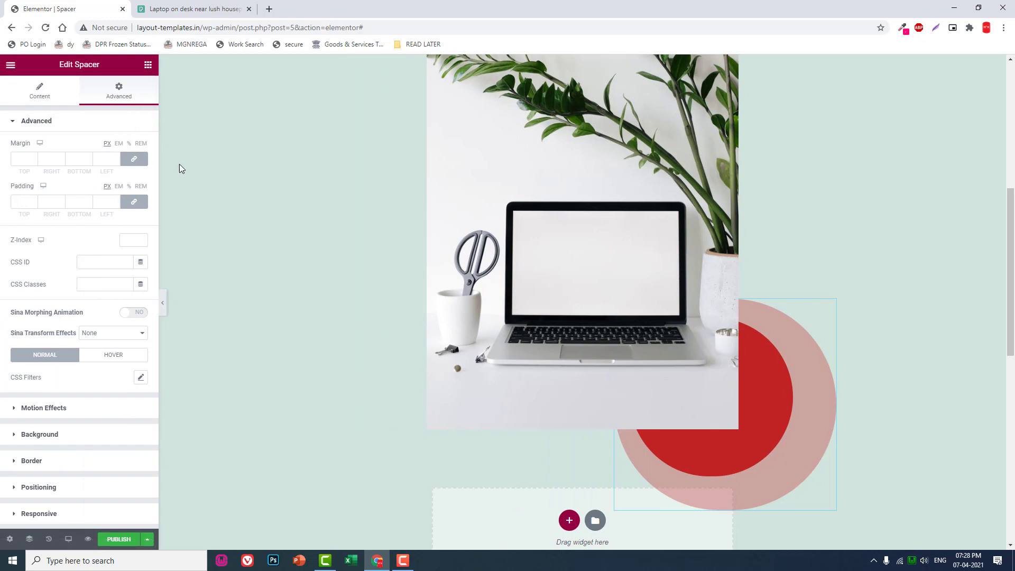
Step: Add a new Spacer below the image and give it a Classic colour background
click(148, 64)
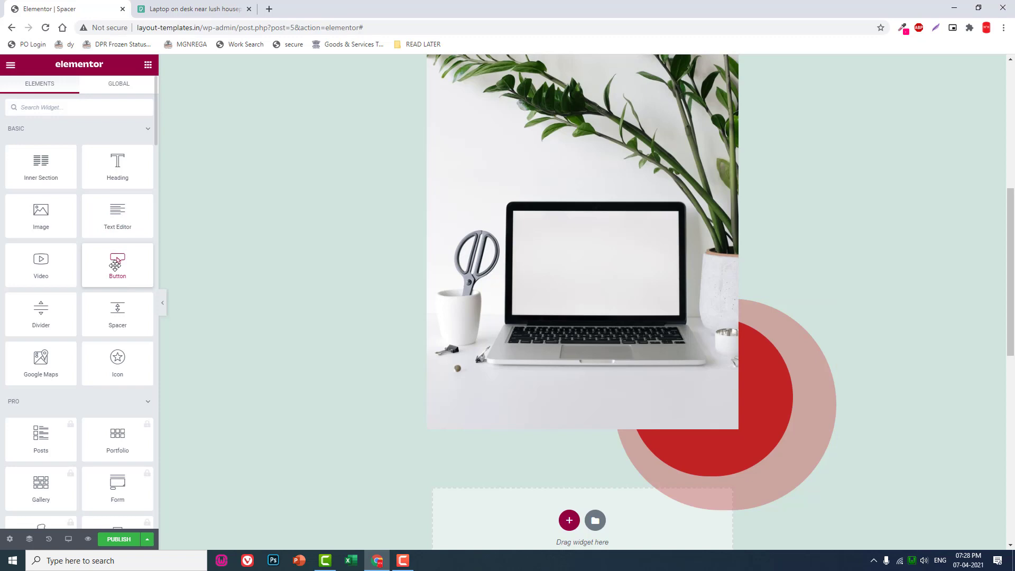
drag(118, 313, 626, 476)
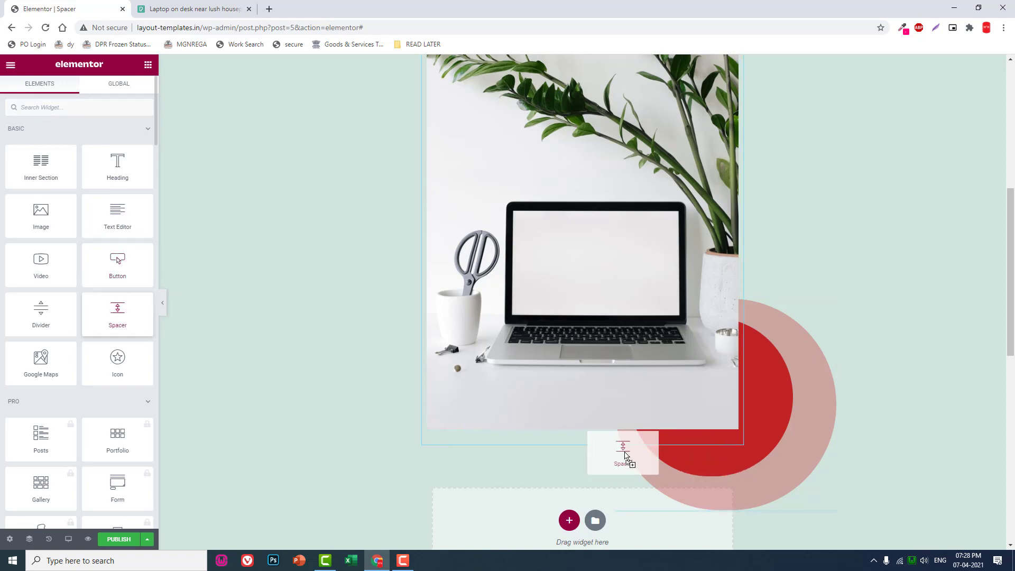
scroll(644, 440, down, 2)
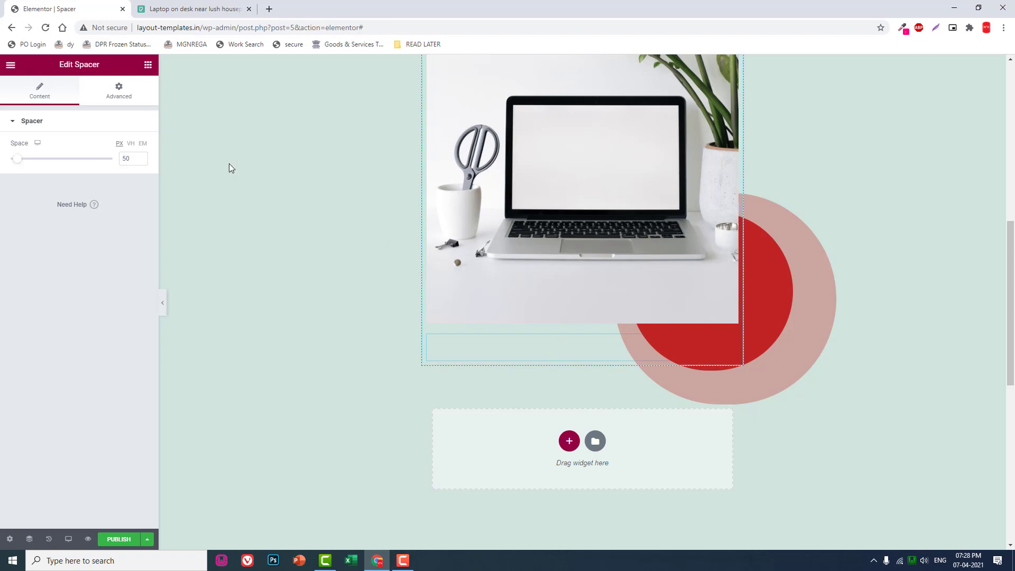
click(117, 87)
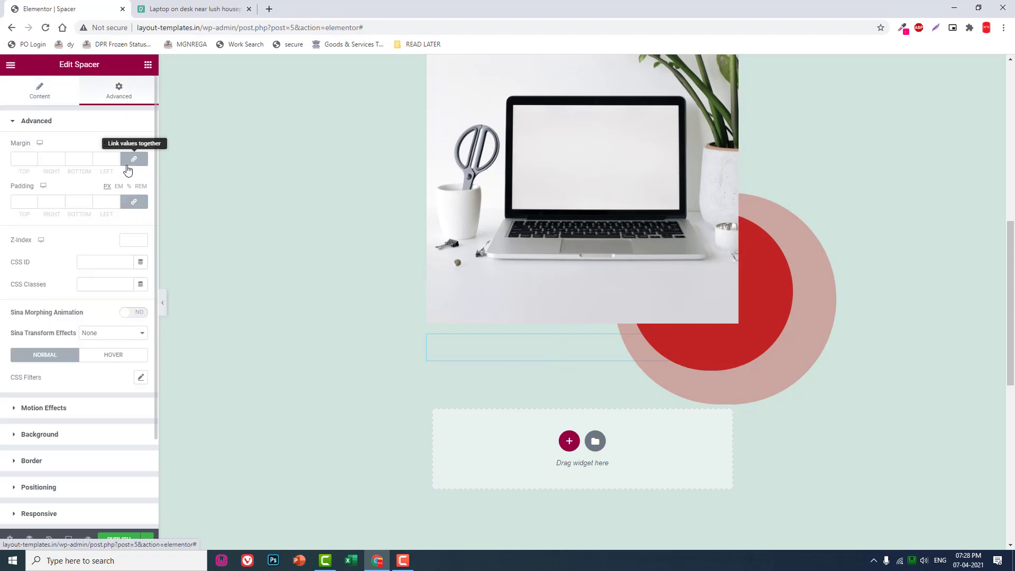
click(84, 408)
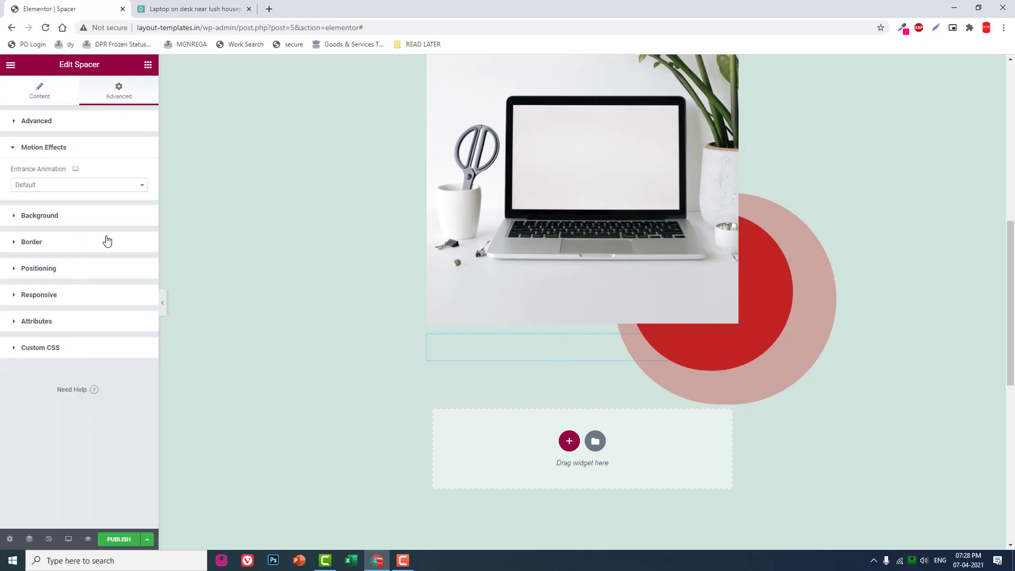
click(99, 220)
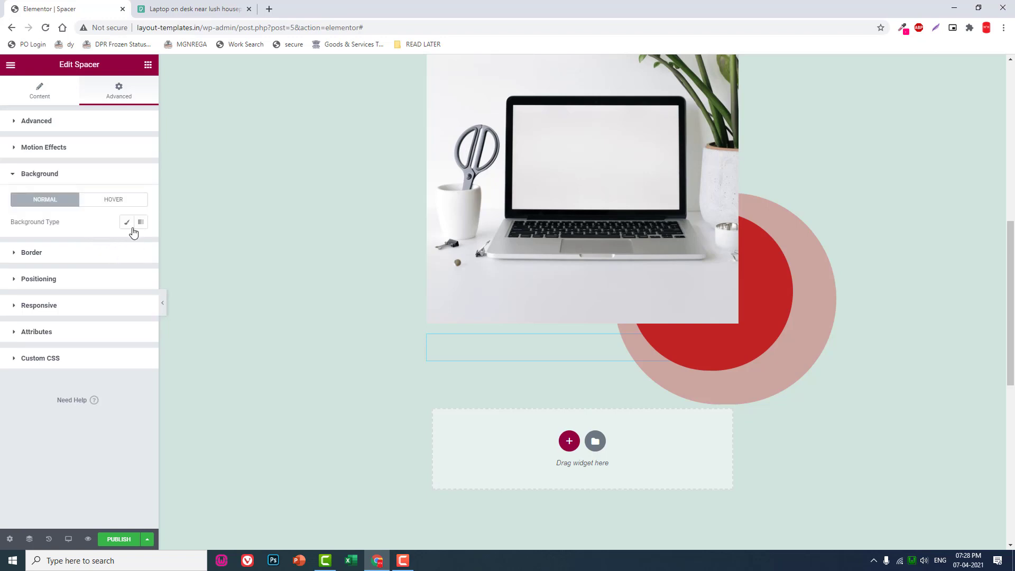
click(129, 228)
Step: Switch the Spacer background to a gradient from red #DB4A4A to magenta
click(141, 244)
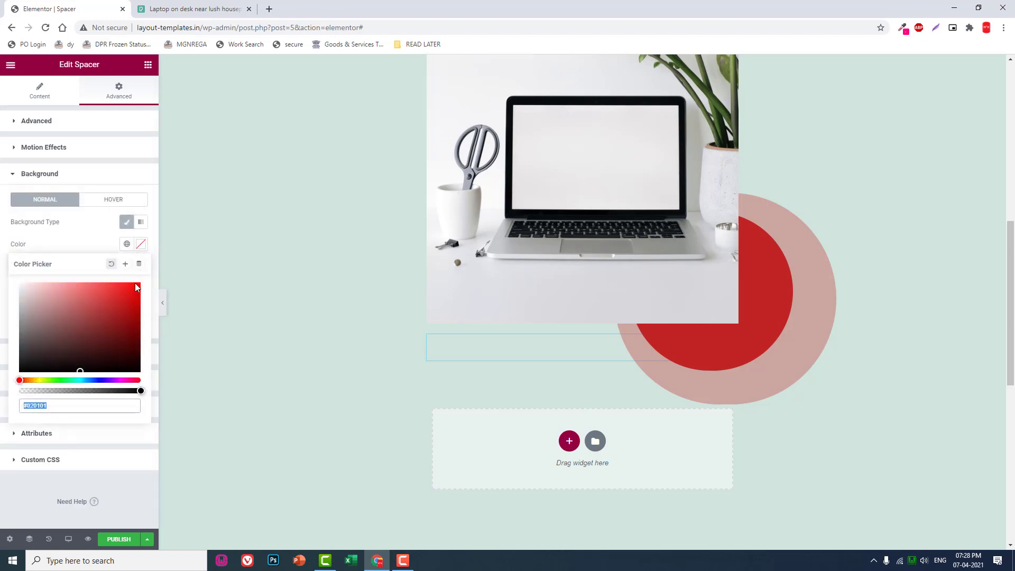
click(140, 221)
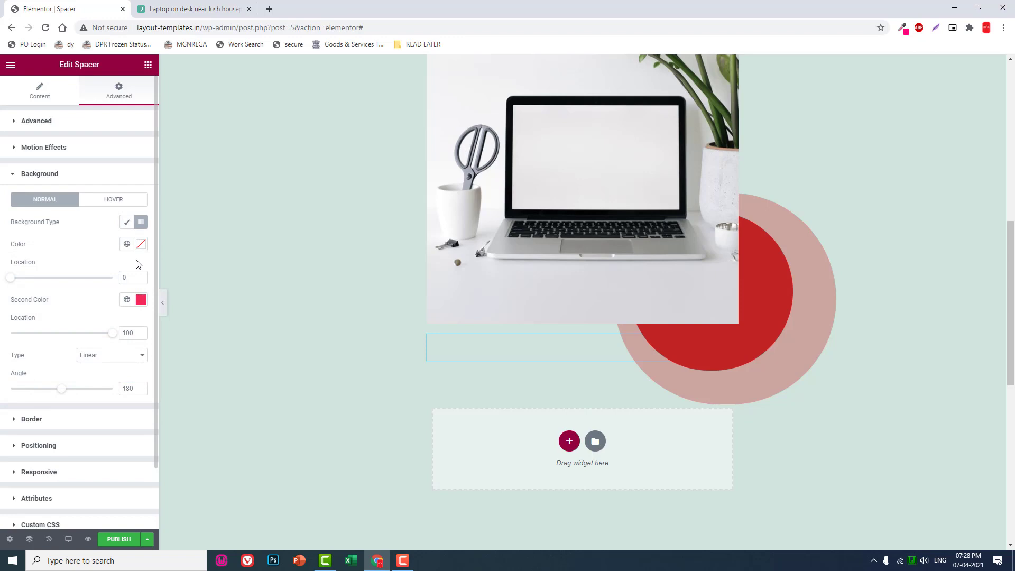
click(141, 244)
click(98, 296)
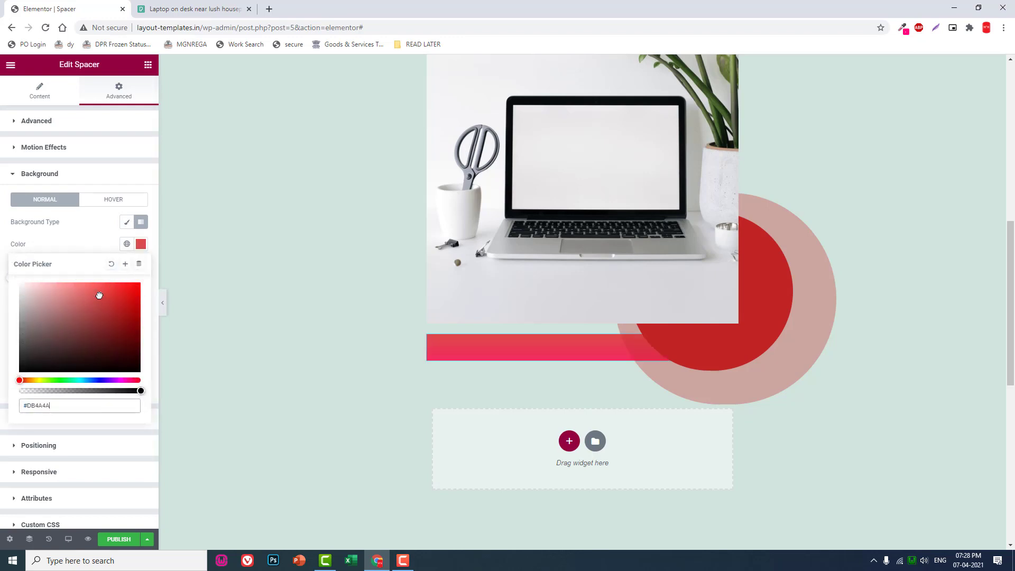
click(98, 252)
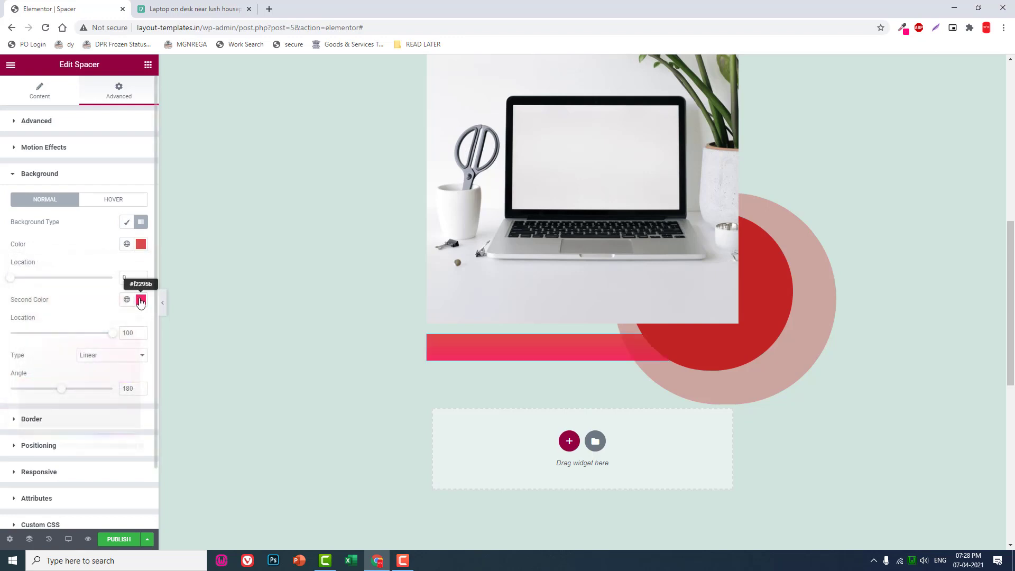
click(140, 299)
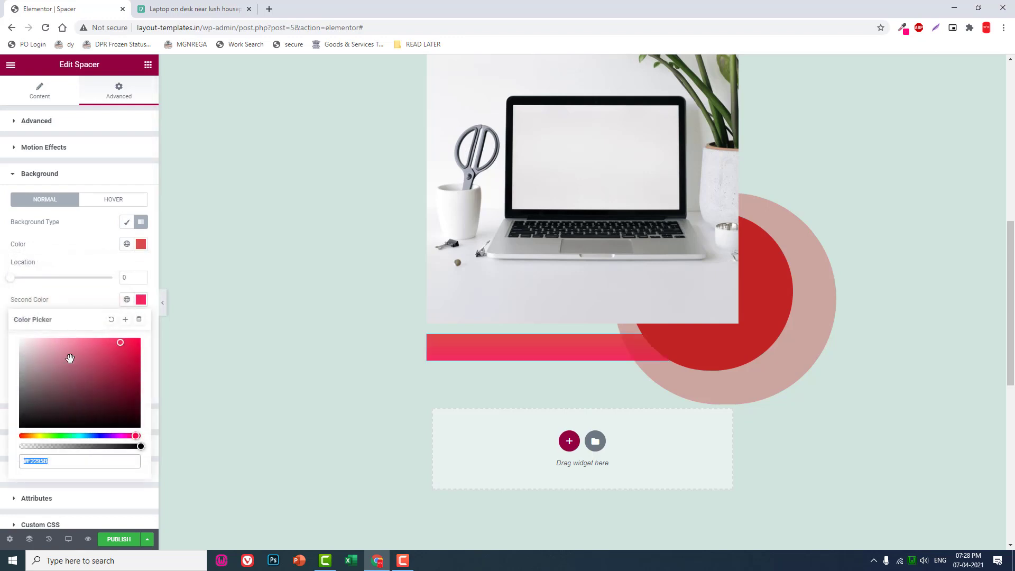
click(119, 435)
Step: Set both gradient stop locations to 60 and the gradient angle to 120°
click(81, 278)
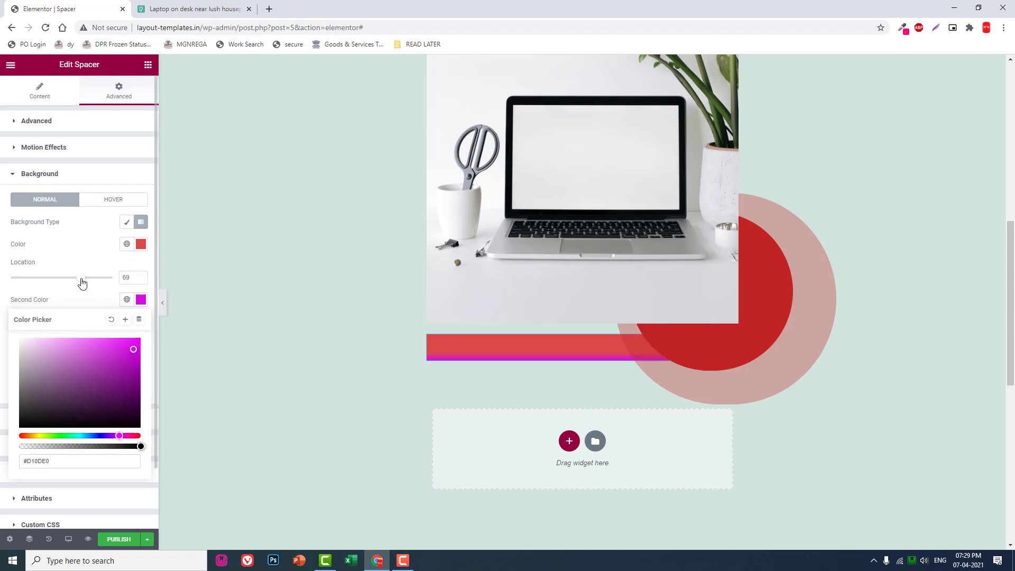
double_click(126, 277)
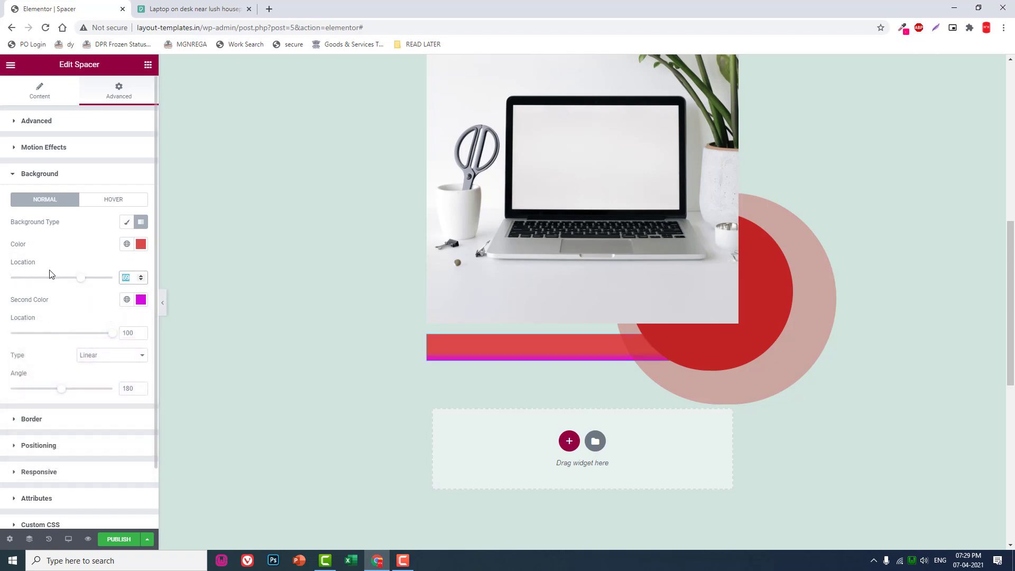
text(60)
double_click(128, 333)
text(60)
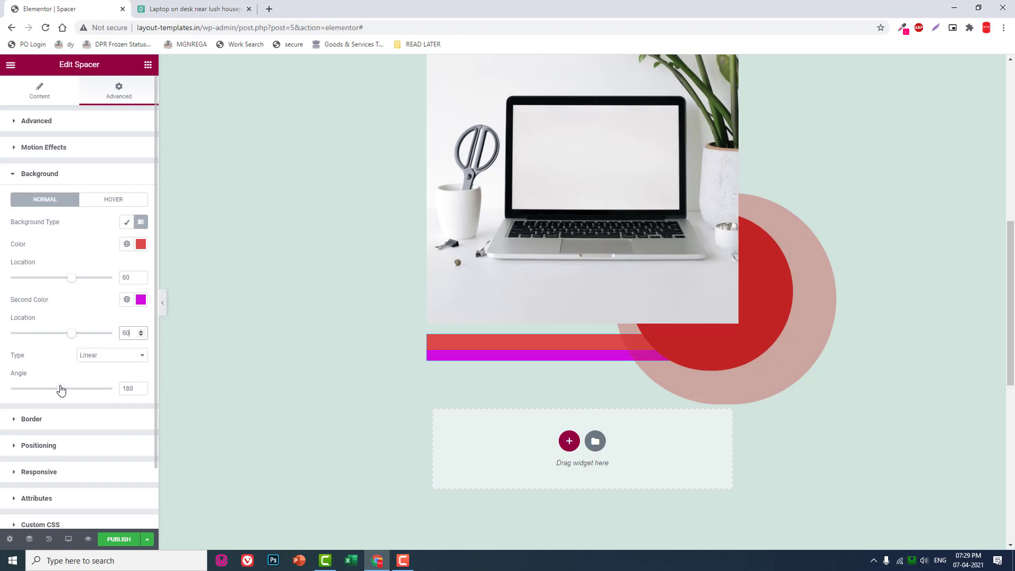
drag(62, 391, 46, 388)
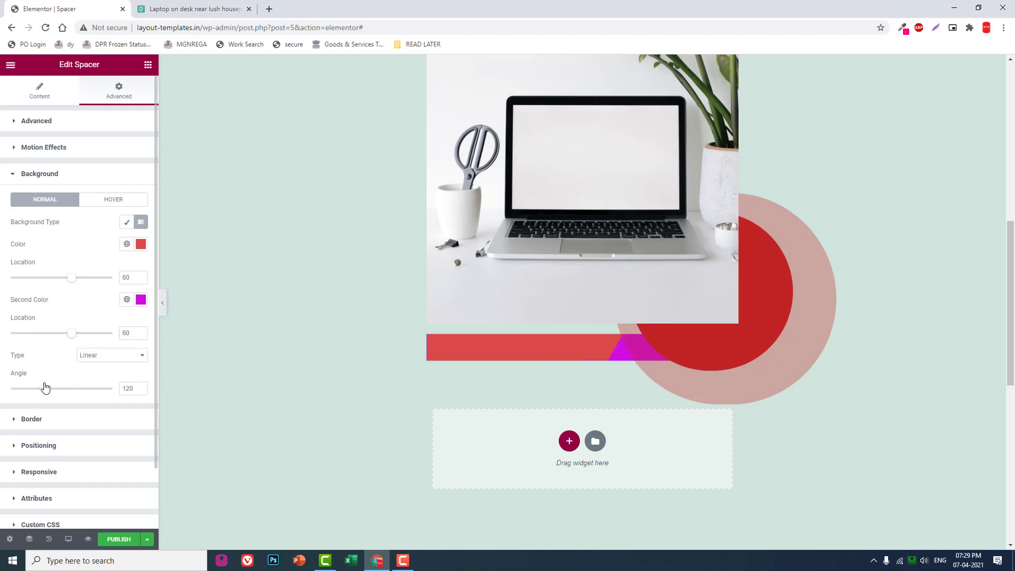
click(141, 298)
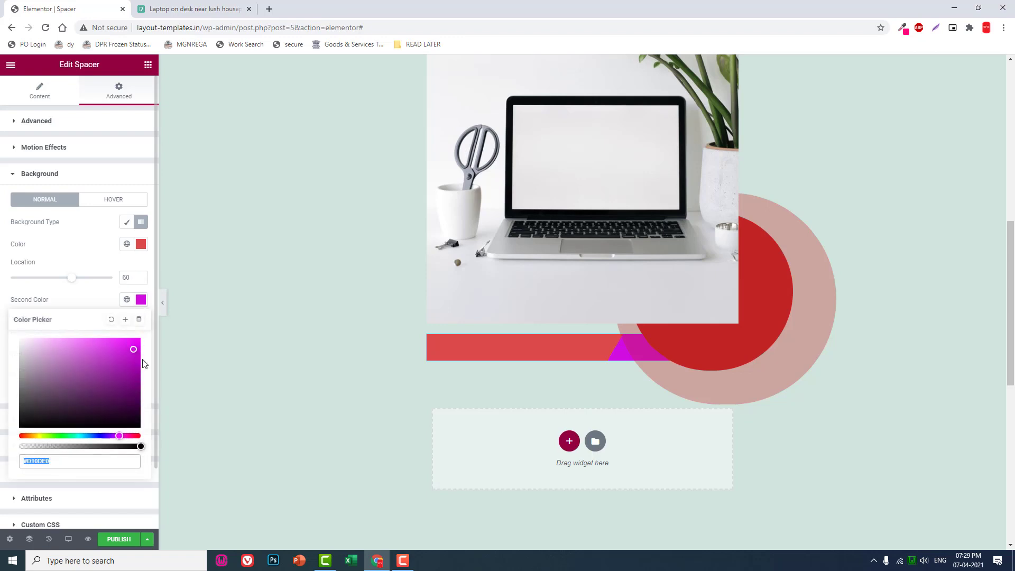
click(95, 318)
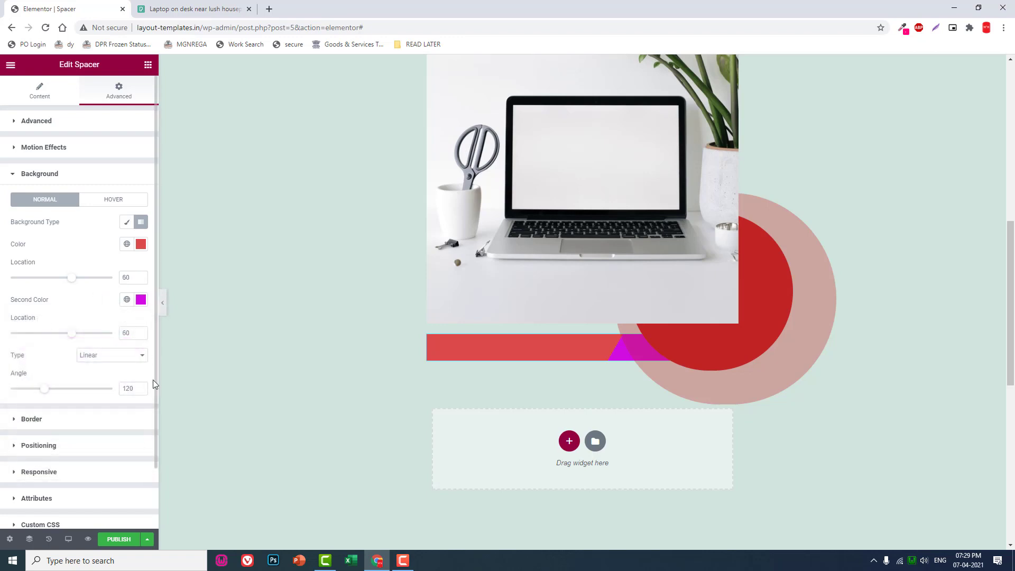
mouse_move(596, 337)
mouse_down()
mouse_move(571, 319)
mouse_move(608, 358)
mouse_up()
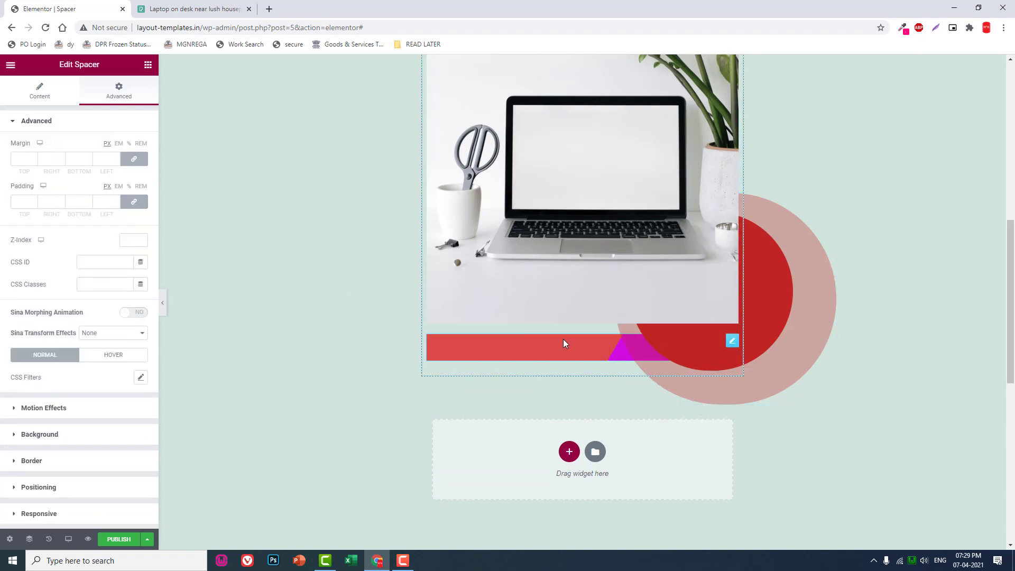
Step: Make the Spacer about 229 px tall and set its Position to Absolute
click(39, 91)
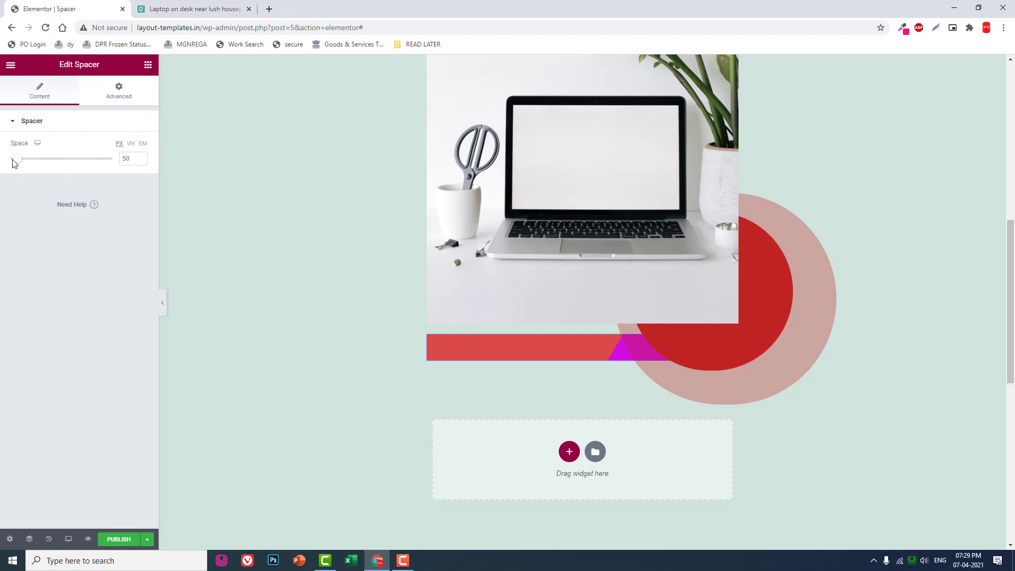
mouse_move(32, 160)
mouse_down()
mouse_move(16, 162)
mouse_move(48, 161)
mouse_up()
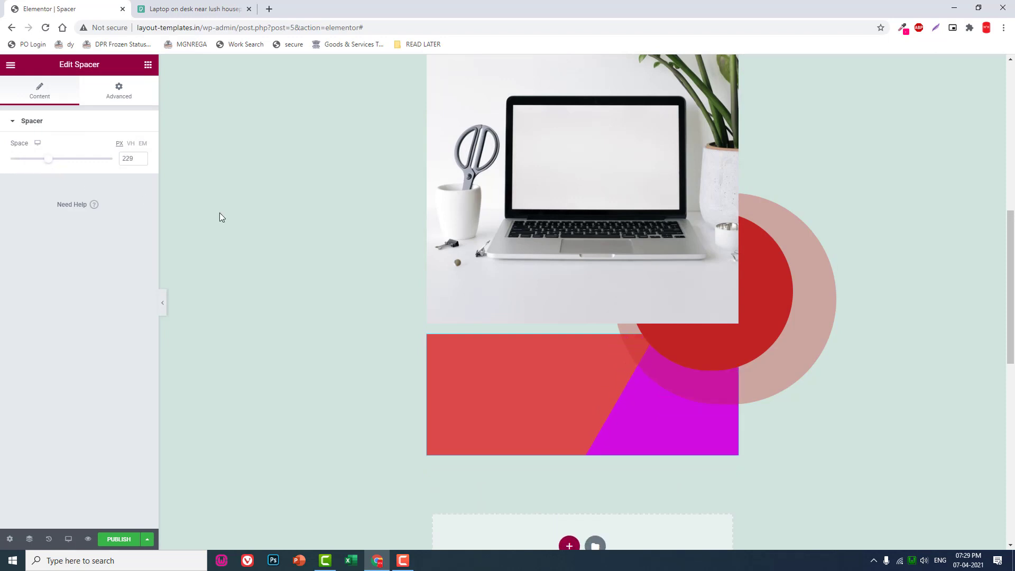
click(118, 91)
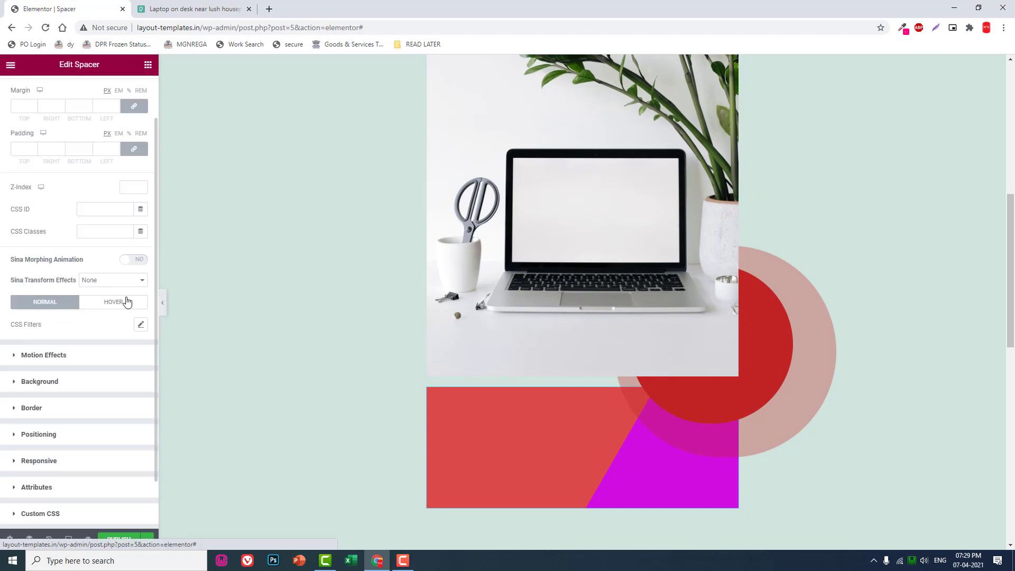
click(38, 434)
click(111, 275)
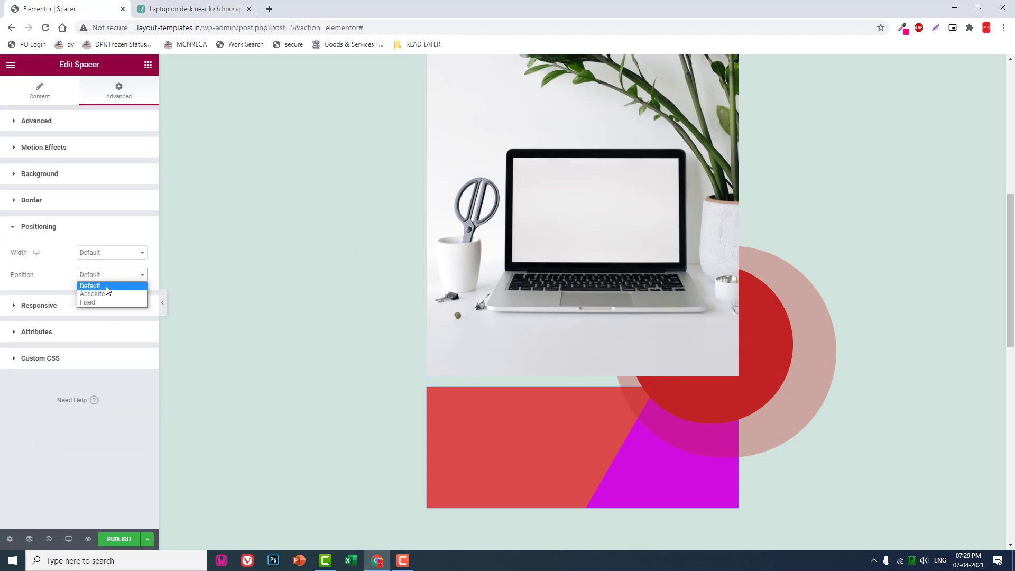
click(92, 294)
scroll(624, 220, up, 5)
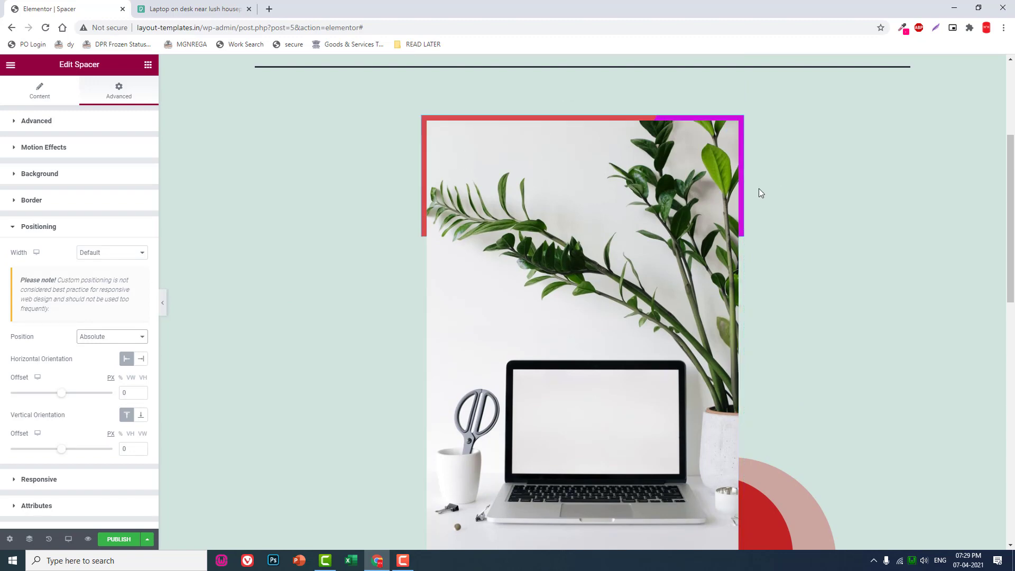
mouse_move(632, 146)
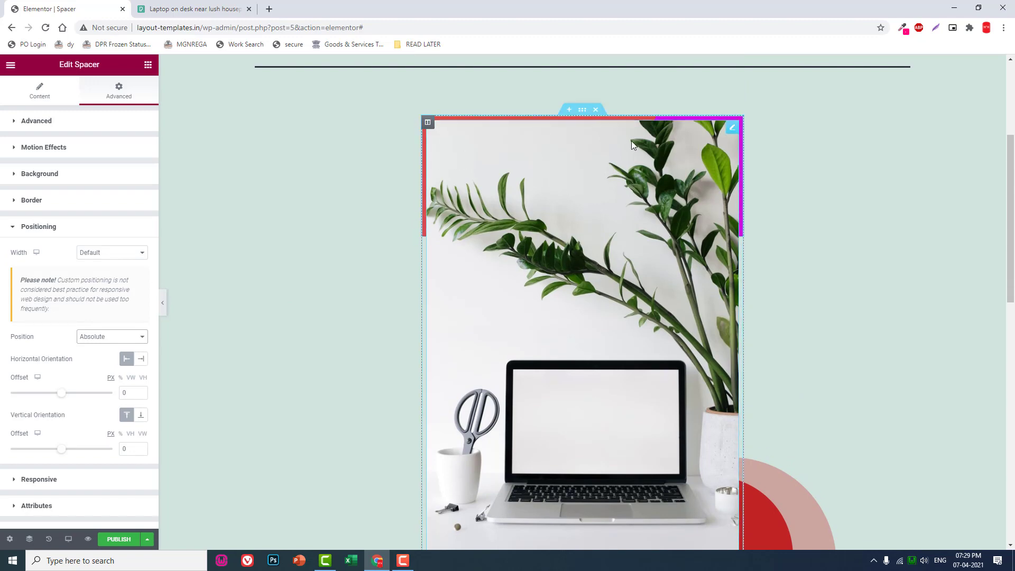
scroll(615, 141, down, 1)
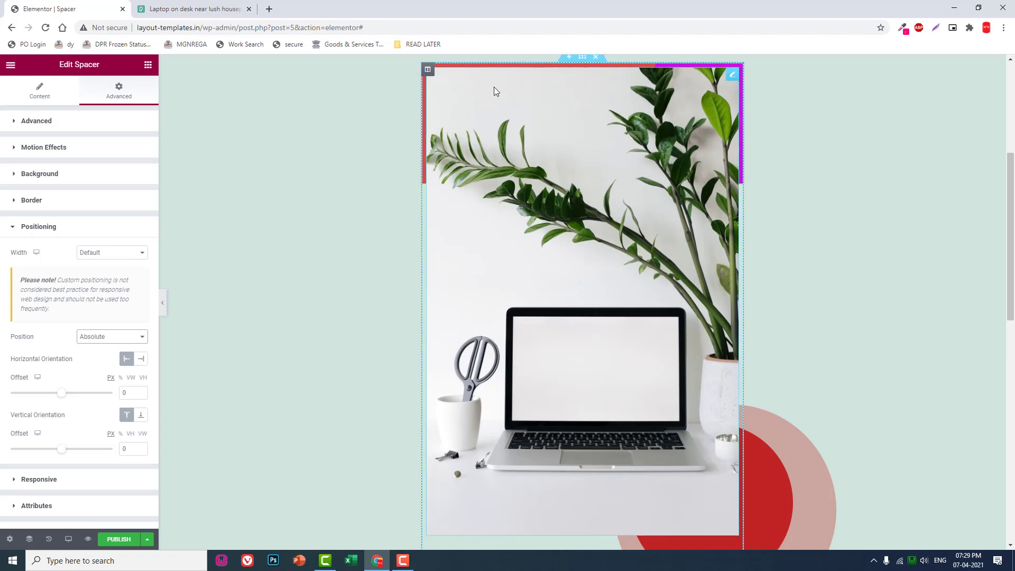
Step: Widen the Spacer to a custom 630 px width and preview it with the panel hidden
click(165, 304)
scroll(593, 205, up, 2)
scroll(649, 227, down, 1)
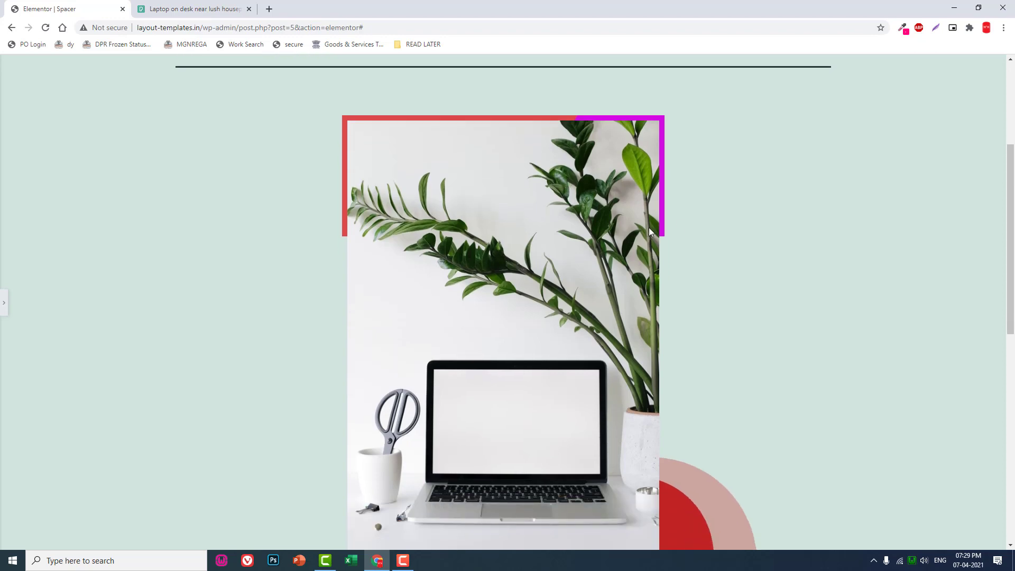
click(3, 304)
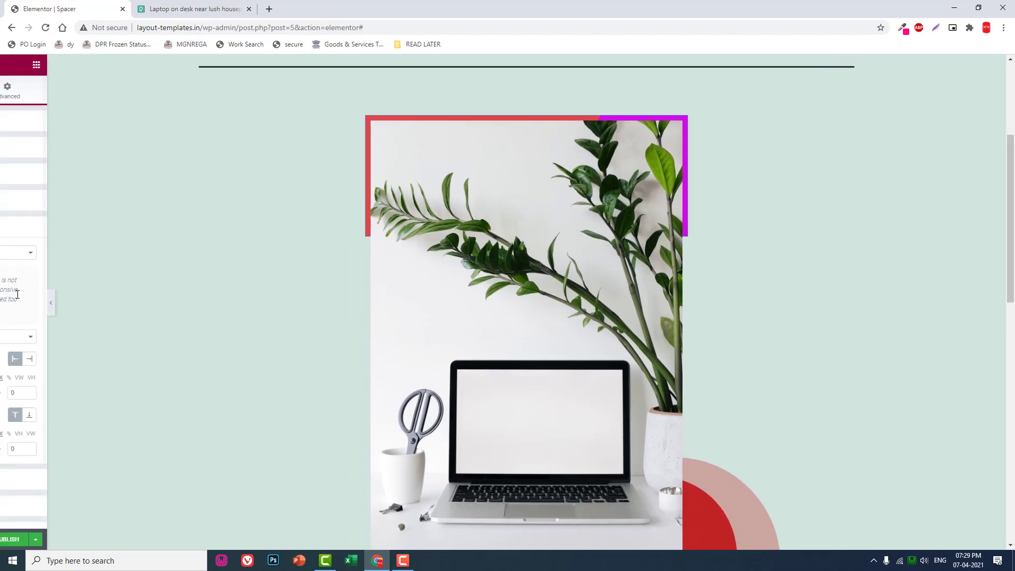
drag(742, 161, 754, 160)
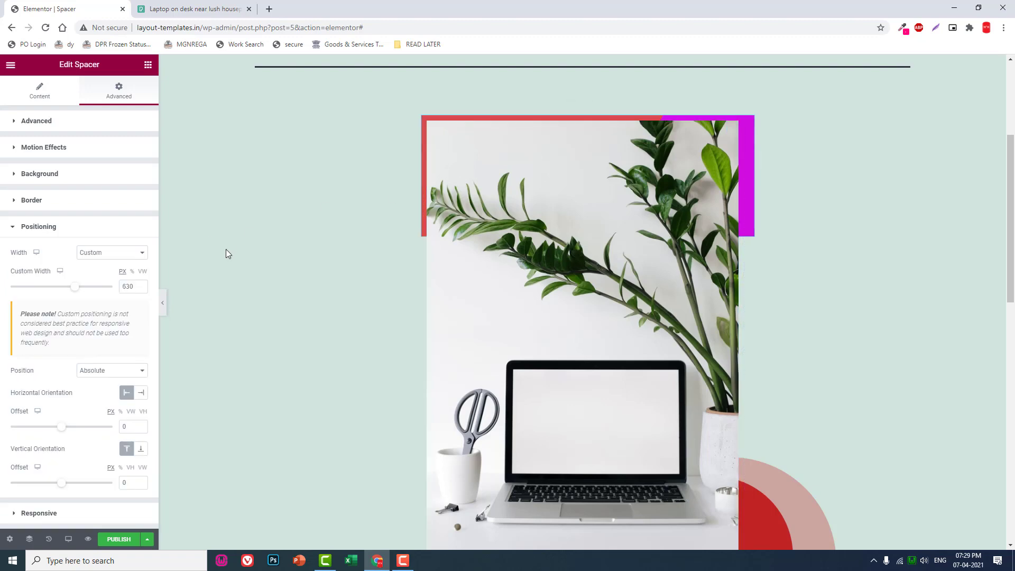
click(164, 300)
scroll(375, 117, down, 3)
scroll(375, 117, down, 1)
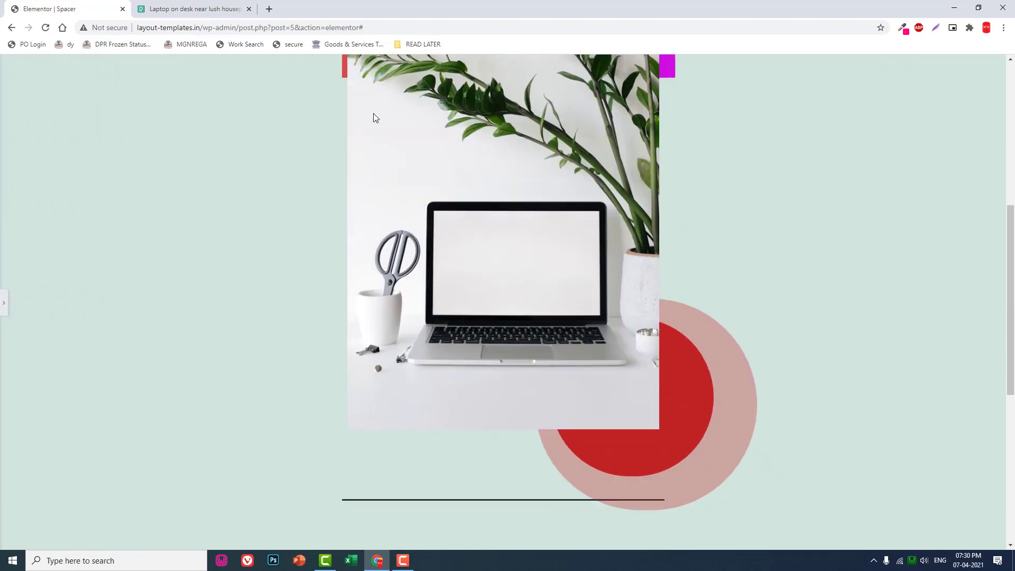
scroll(375, 119, up, 3)
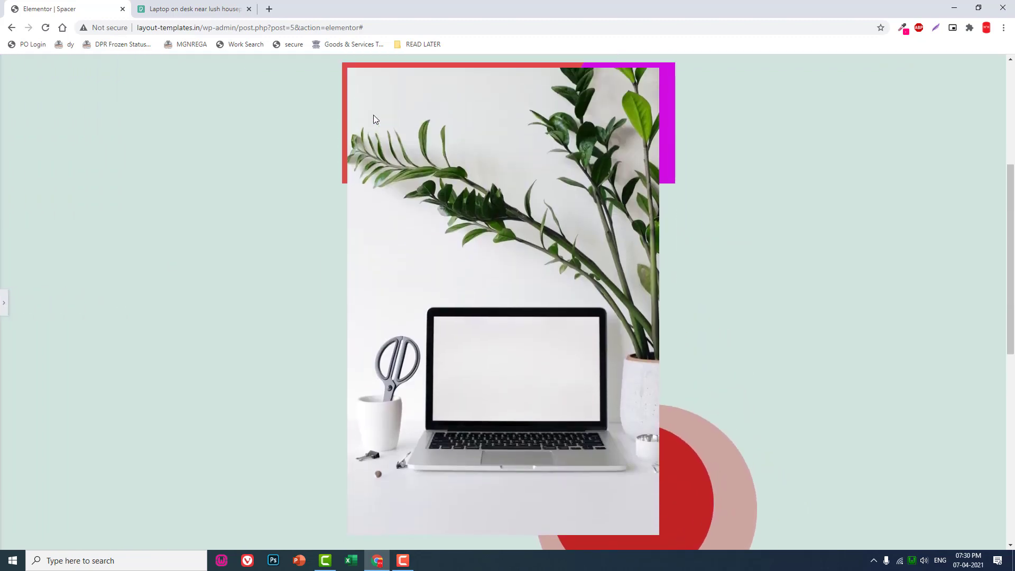
Step: Reopen the hidden Elementor panel from its left-edge handle
click(2, 302)
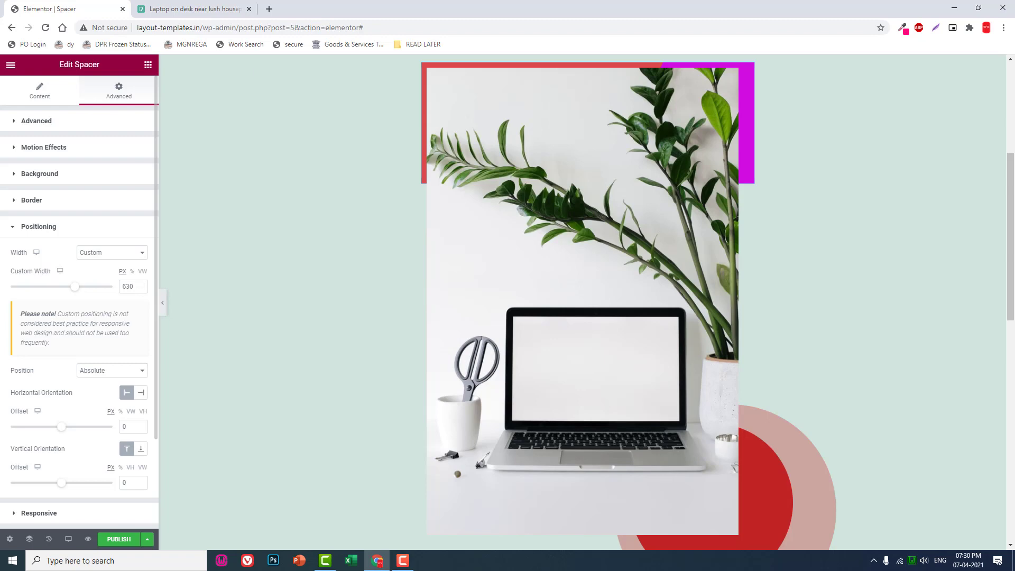
scroll(742, 163, down, 3)
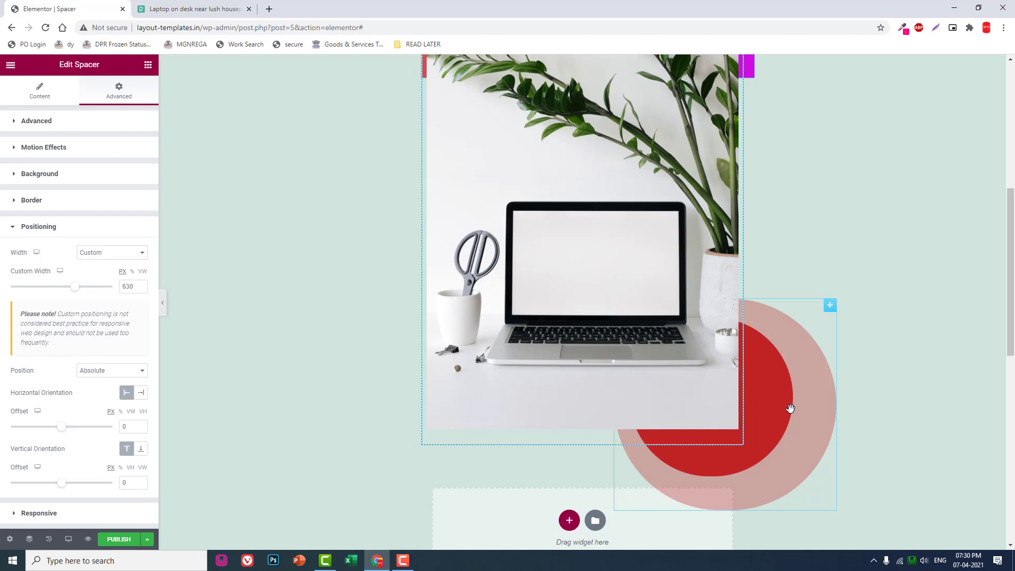
scroll(745, 374, up, 3)
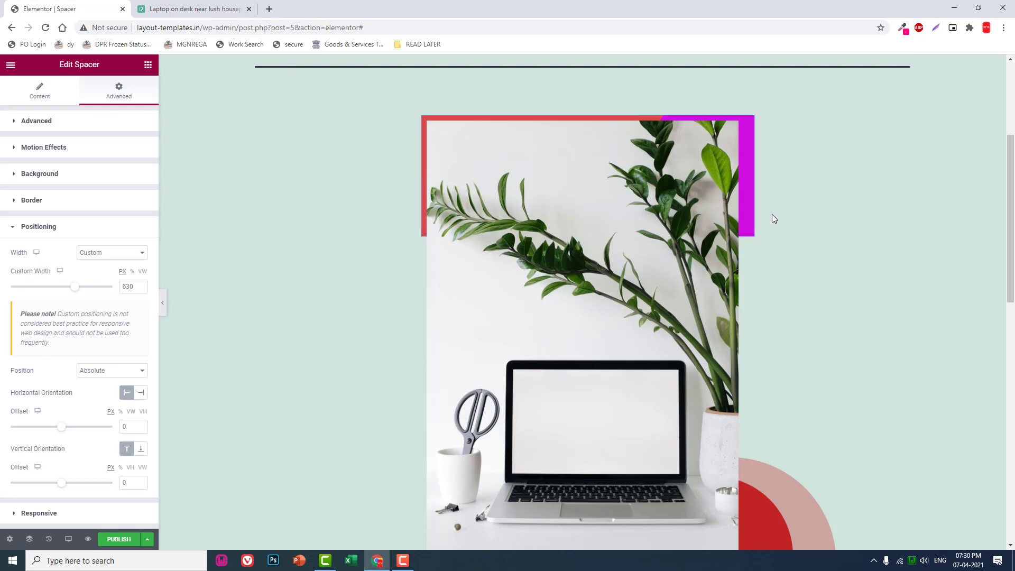
scroll(792, 213, down, 3)
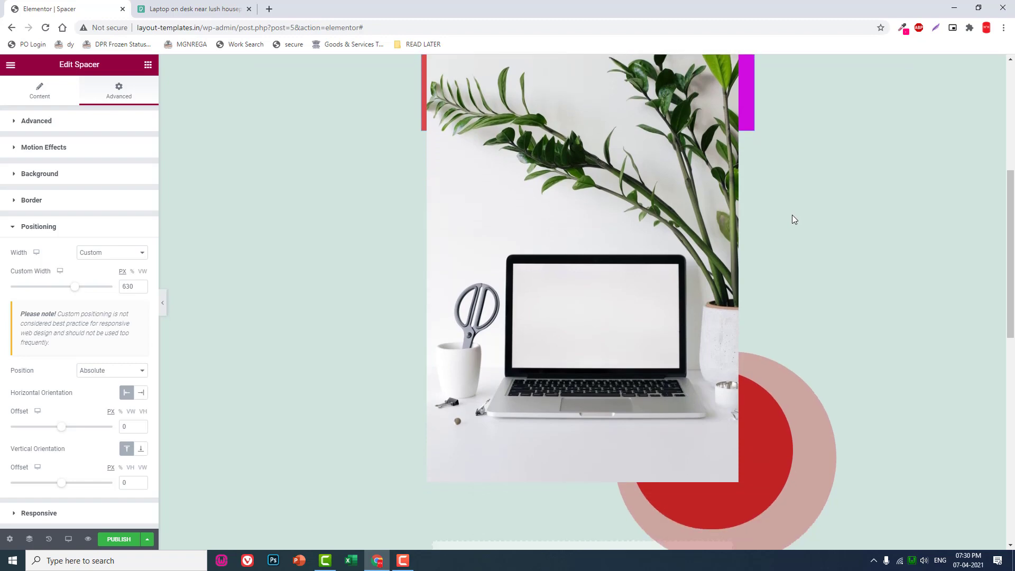